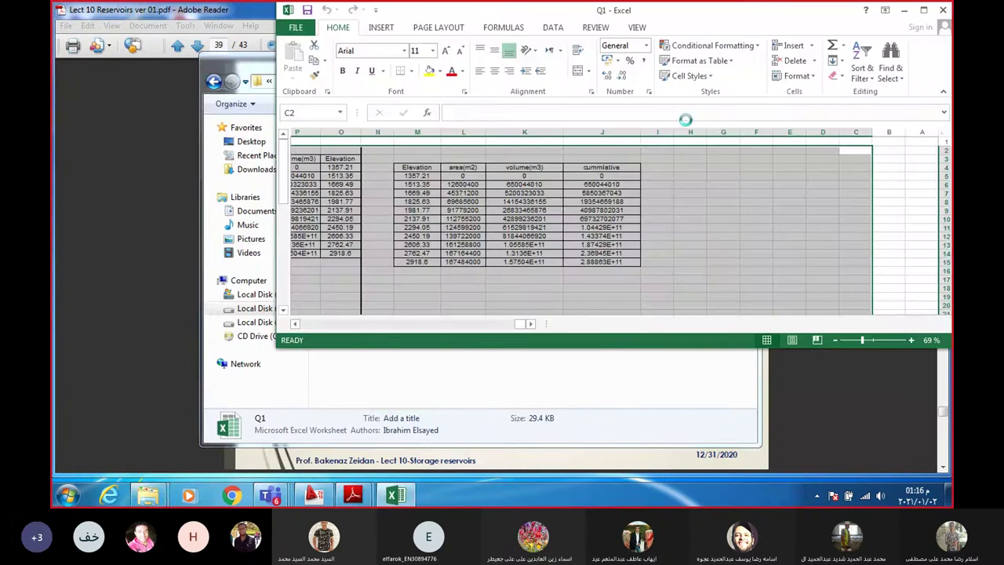
- Maximize the Q1 workbook and inspect how the first entries of the cumulative column are derived from the volume column
{"action": "left_click", "coordinate": [926, 11]}
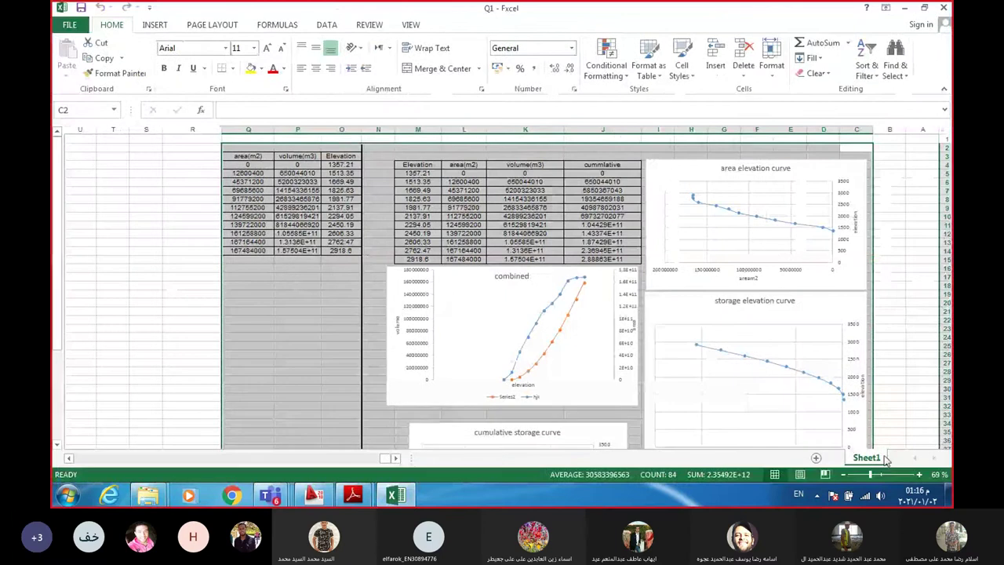
{"action": "left_click_drag", "start_coordinate": [882, 474], "coordinate": [879, 477]}
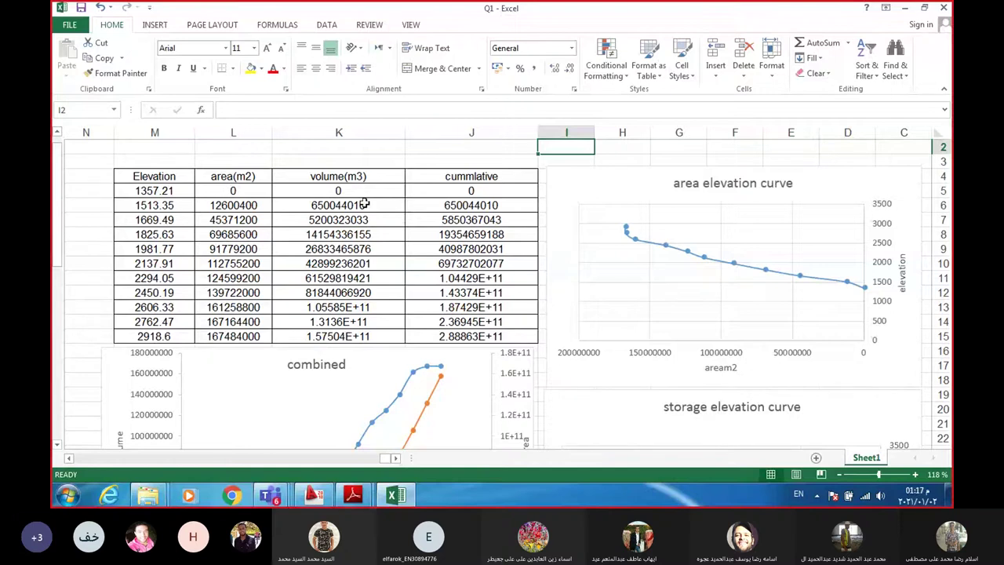
{"action": "left_click", "coordinate": [446, 192]}
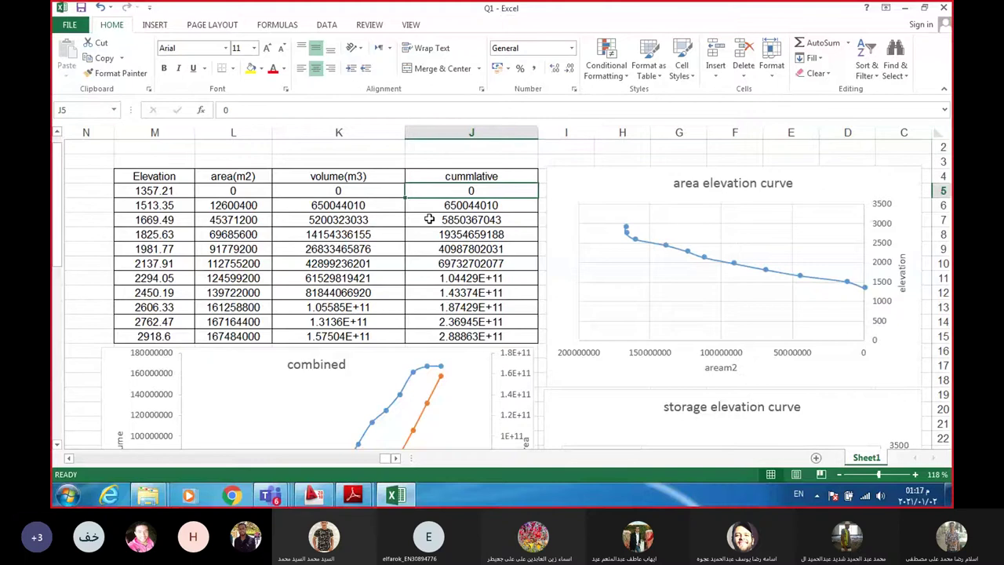
{"action": "left_click", "coordinate": [428, 205]}
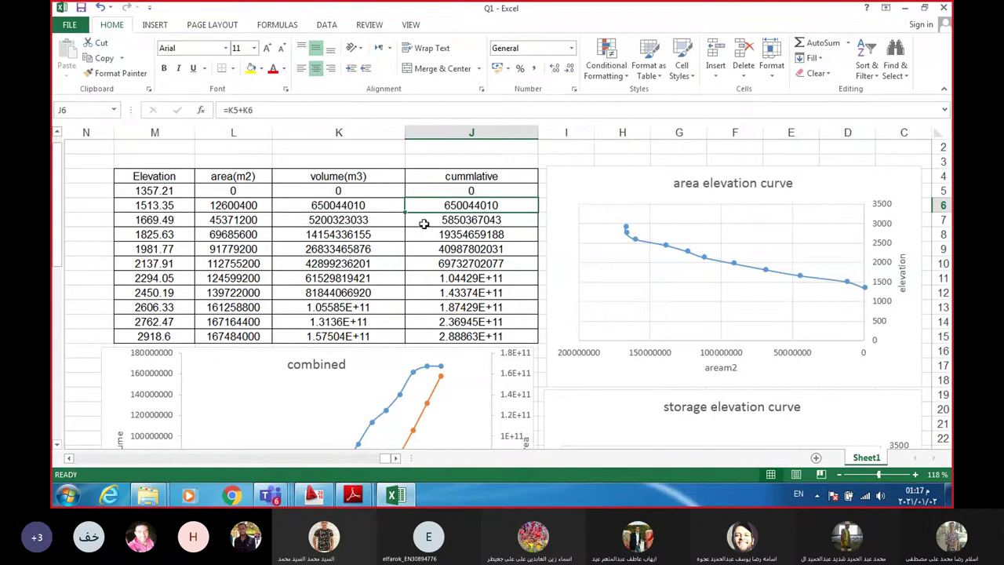
{"action": "left_click", "coordinate": [382, 196]}
{"action": "key", "text": "Down"}
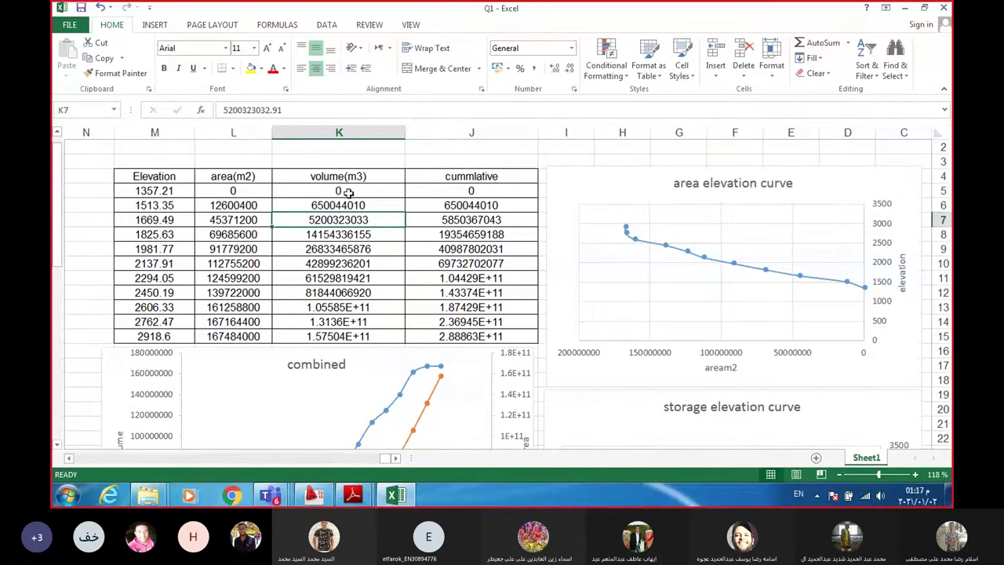
- Enter the sample values 1, 2, 3, 4 and 5 in the empty cells U4 to U8
{"action": "left_click", "coordinate": [69, 461]}
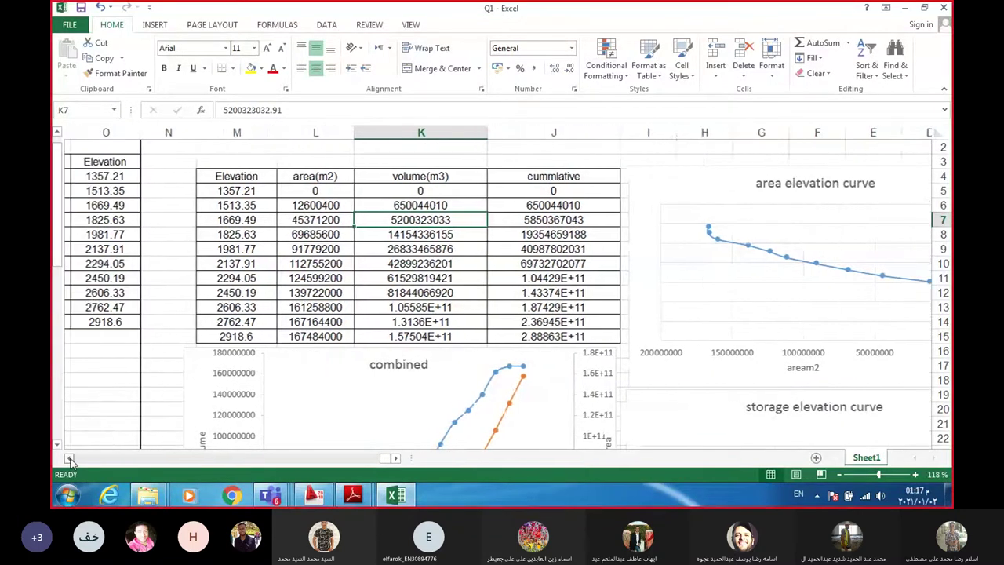
{"action": "left_click", "coordinate": [69, 461]}
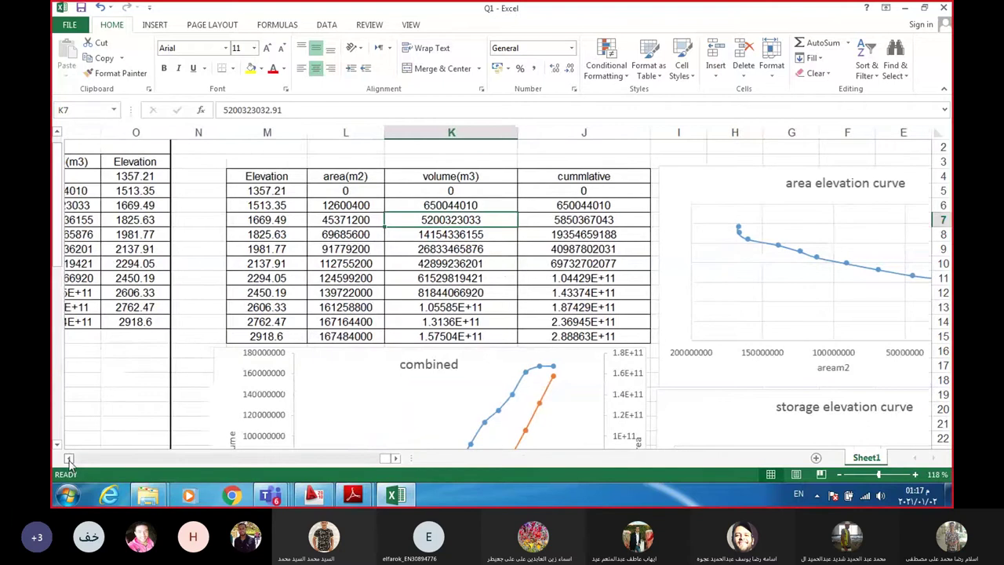
{"action": "left_click", "coordinate": [69, 460]}
{"action": "left_click", "coordinate": [69, 460]}
{"action": "left_click", "coordinate": [235, 176]}
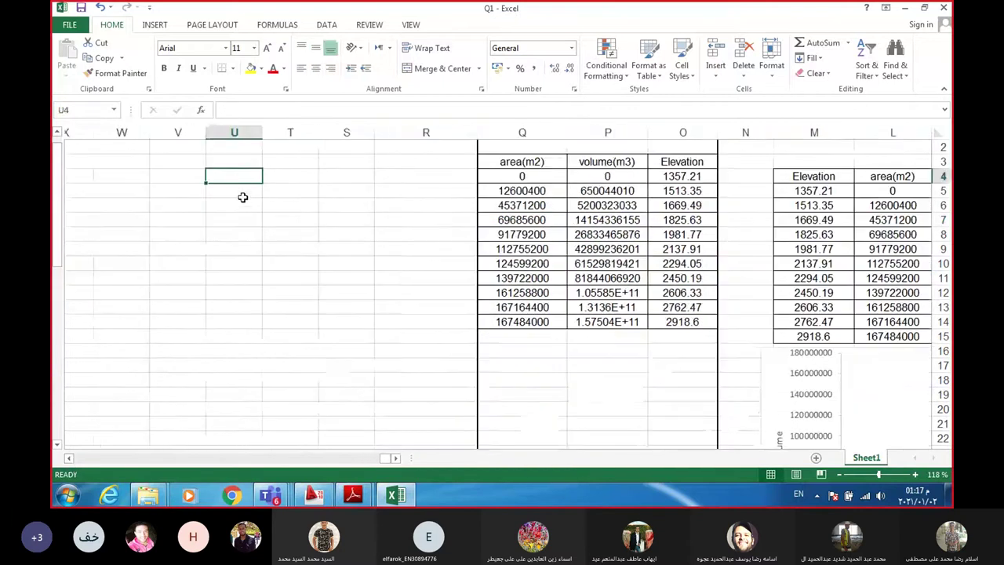
{"action": "type", "text": "1"}
{"action": "key", "text": "Return"}
{"action": "type", "text": "2"}
{"action": "key", "text": "Return"}
{"action": "type", "text": "3"}
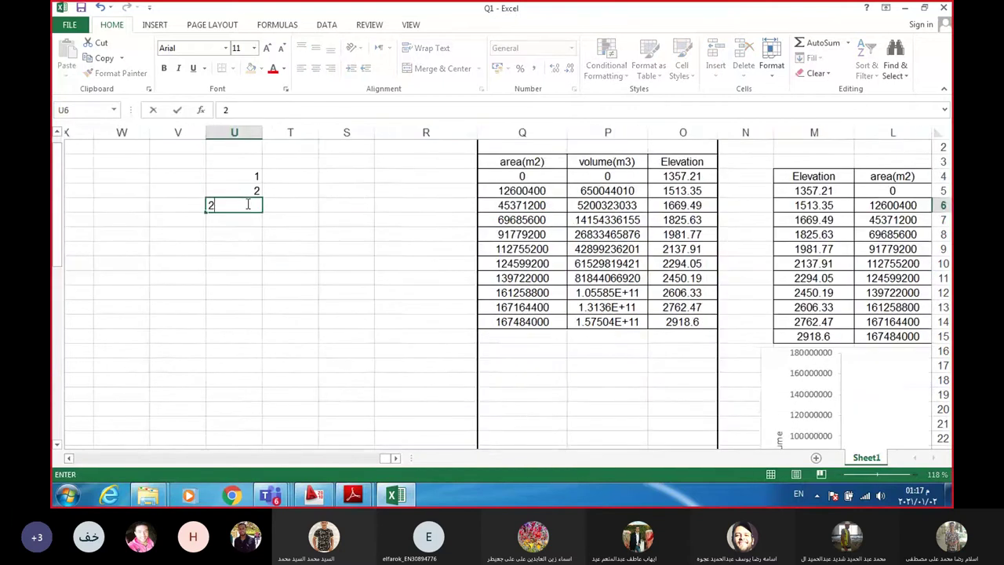
{"action": "key", "text": "BackSpace"}
{"action": "type", "text": "3"}
{"action": "key", "text": "Return"}
{"action": "type", "text": "4"}
{"action": "key", "text": "Return"}
{"action": "type", "text": "5"}
{"action": "key", "text": "Return"}
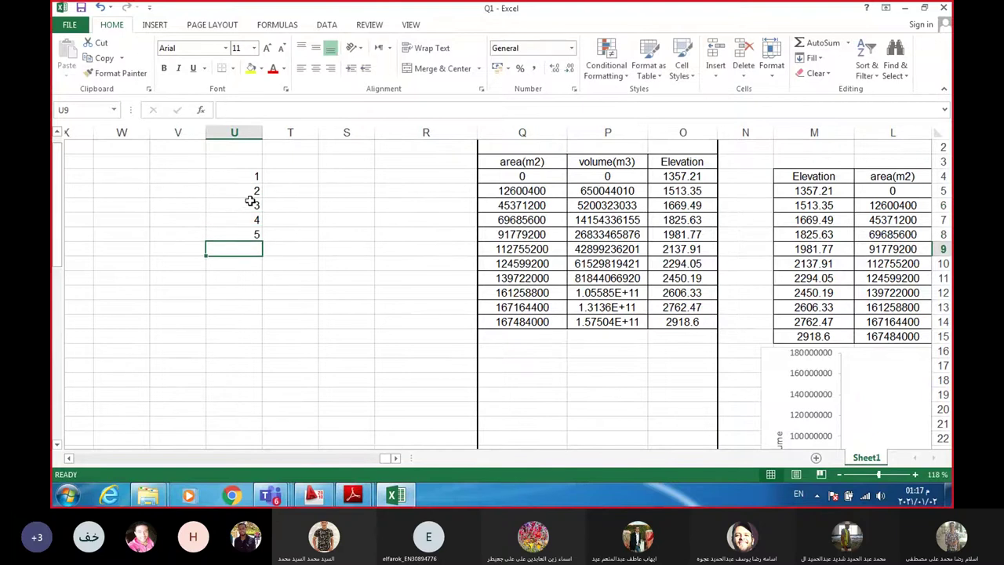
- Start a sample cumulative column by entering 1 in T4 and the formula =U4+U5 in T5
{"action": "left_click", "coordinate": [276, 174]}
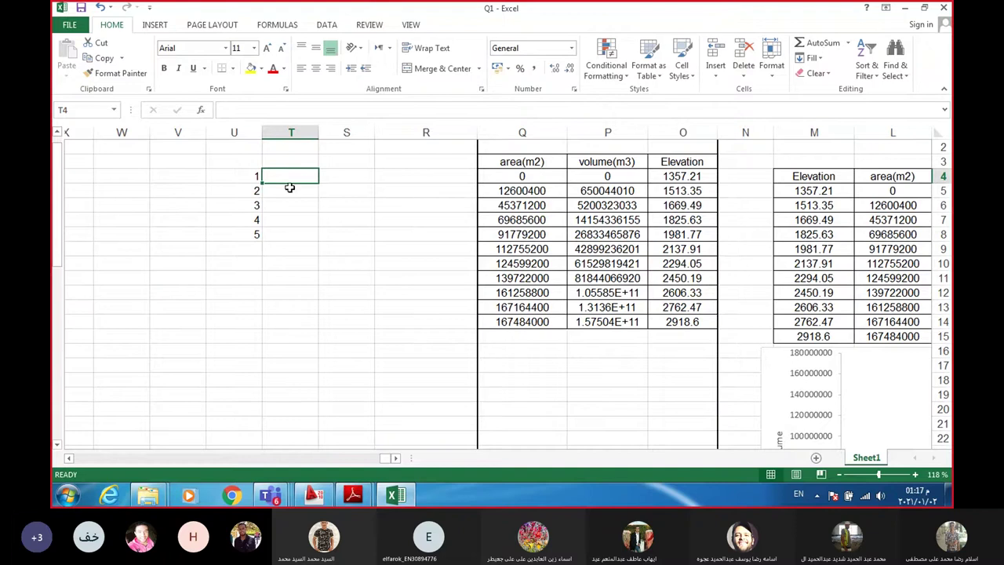
{"action": "type", "text": "1"}
{"action": "key", "text": "Return"}
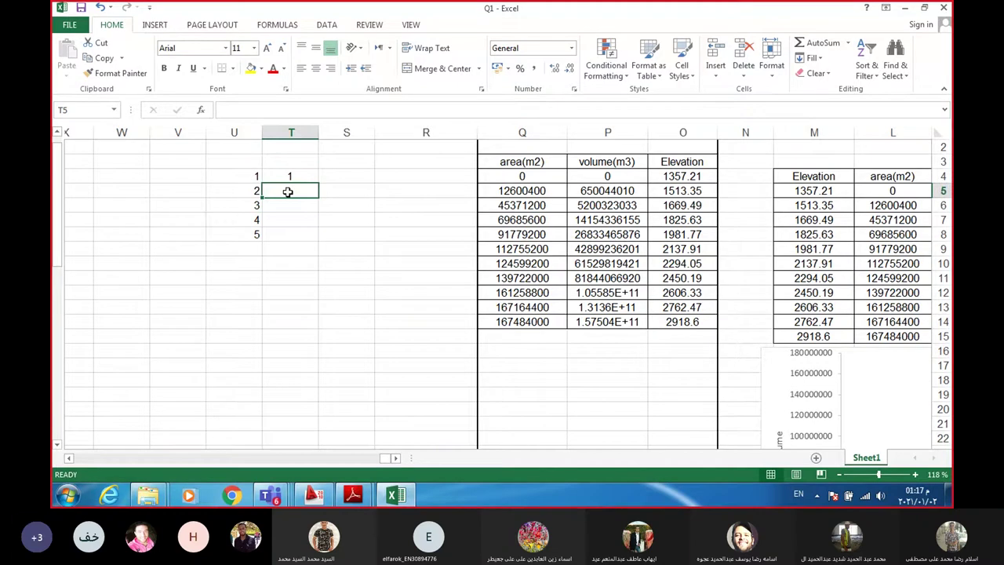
{"action": "type", "text": "="}
{"action": "left_click", "coordinate": [256, 176]}
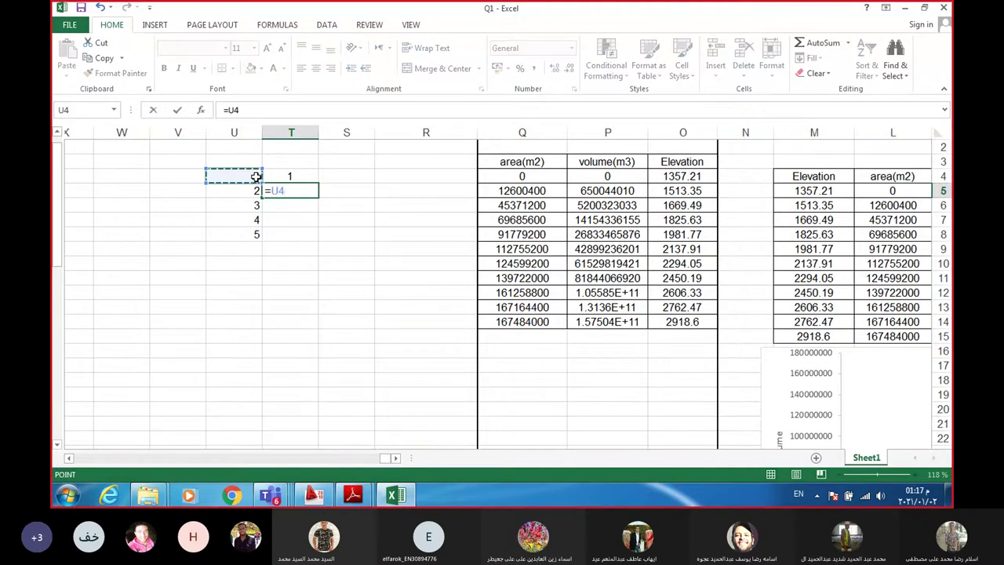
{"action": "type", "text": "+"}
{"action": "left_click", "coordinate": [248, 194]}
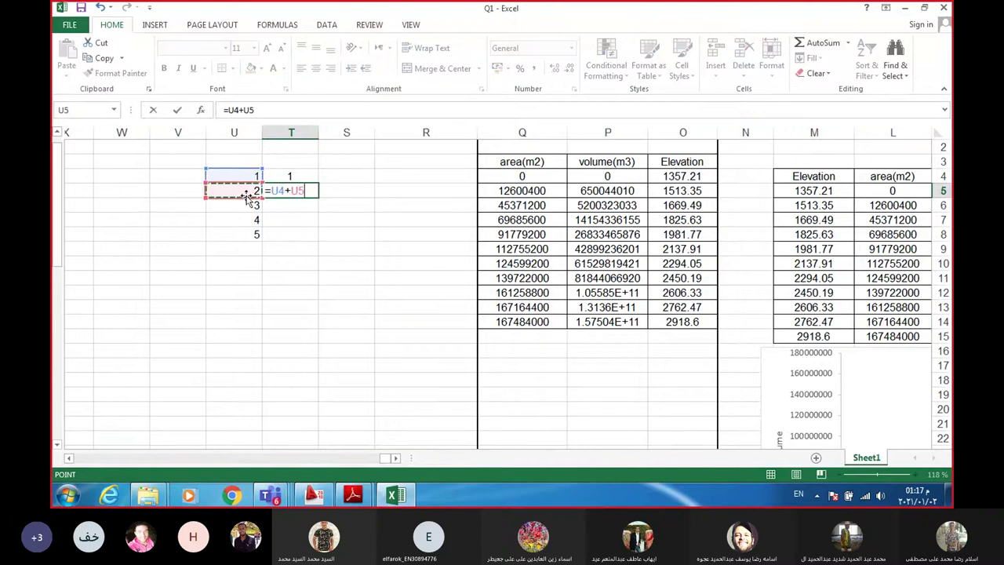
{"action": "key", "text": "Return"}
- Fill the formula in T5 down through T8 alongside the sample values
{"action": "left_click", "coordinate": [283, 190]}
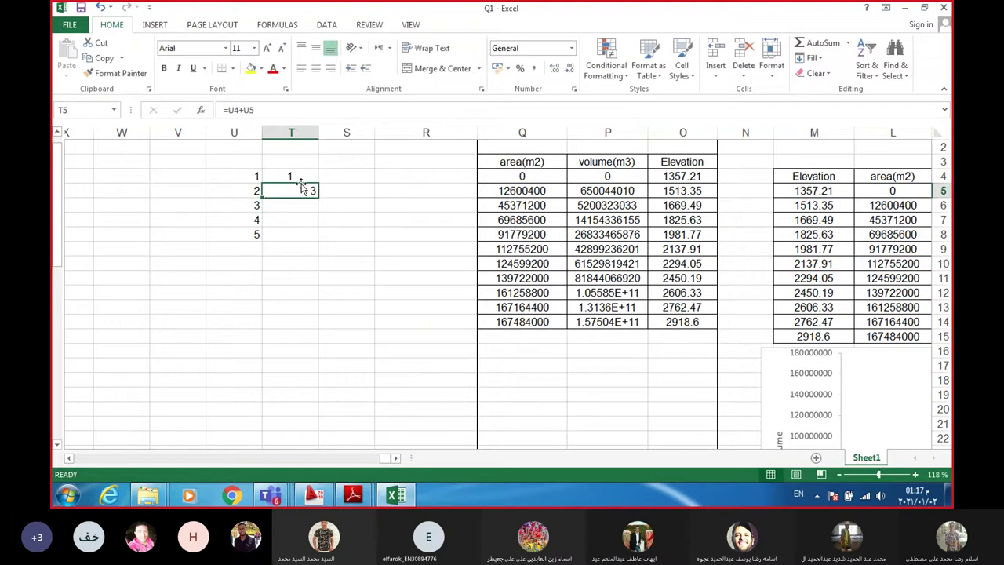
{"action": "left_click", "coordinate": [259, 195]}
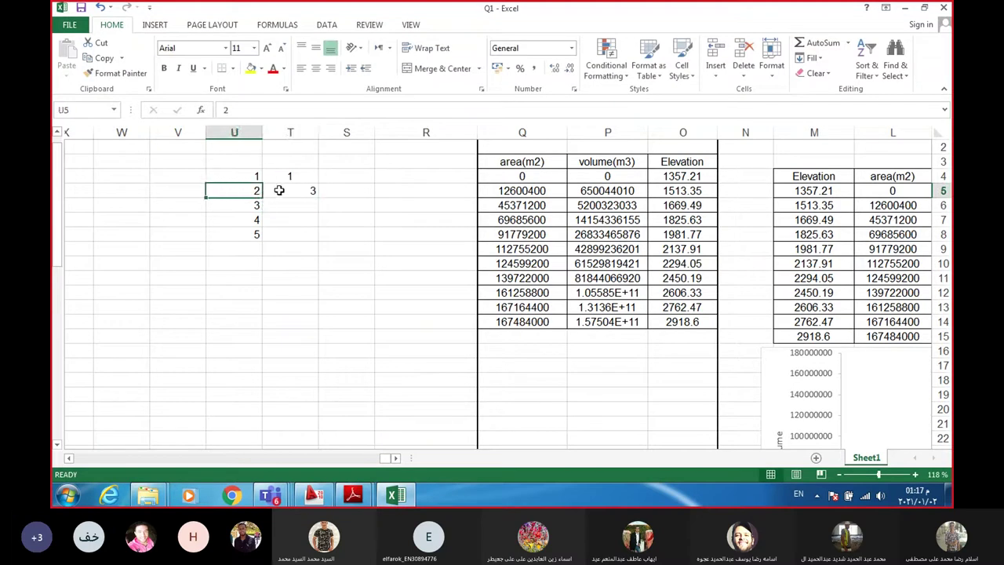
{"action": "left_click", "coordinate": [280, 190]}
{"action": "left_click_drag", "start_coordinate": [262, 193], "coordinate": [268, 239]}
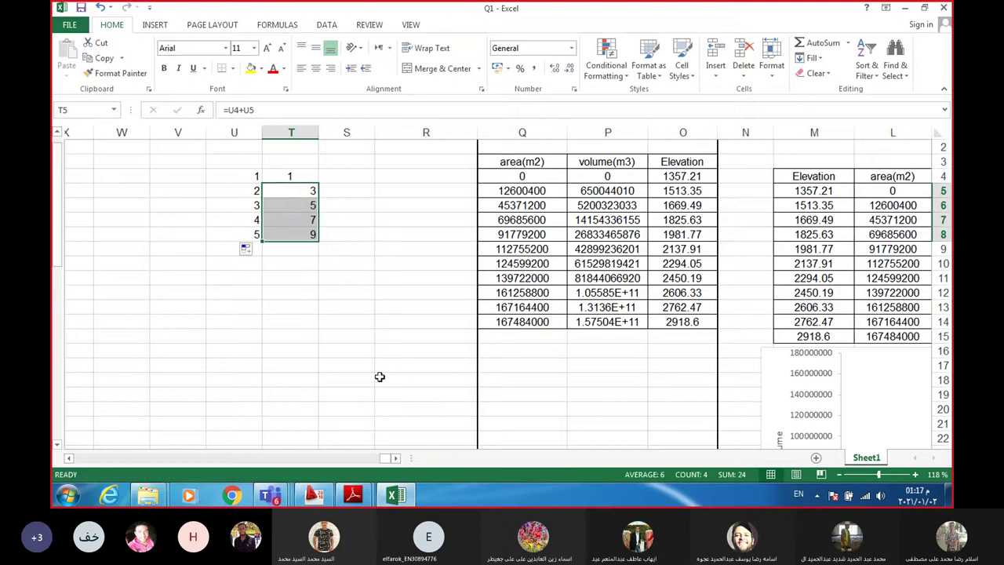
- Switch to the Teams meeting window to check the participants, and return to the Q1 workbook
{"action": "left_click", "coordinate": [395, 458]}
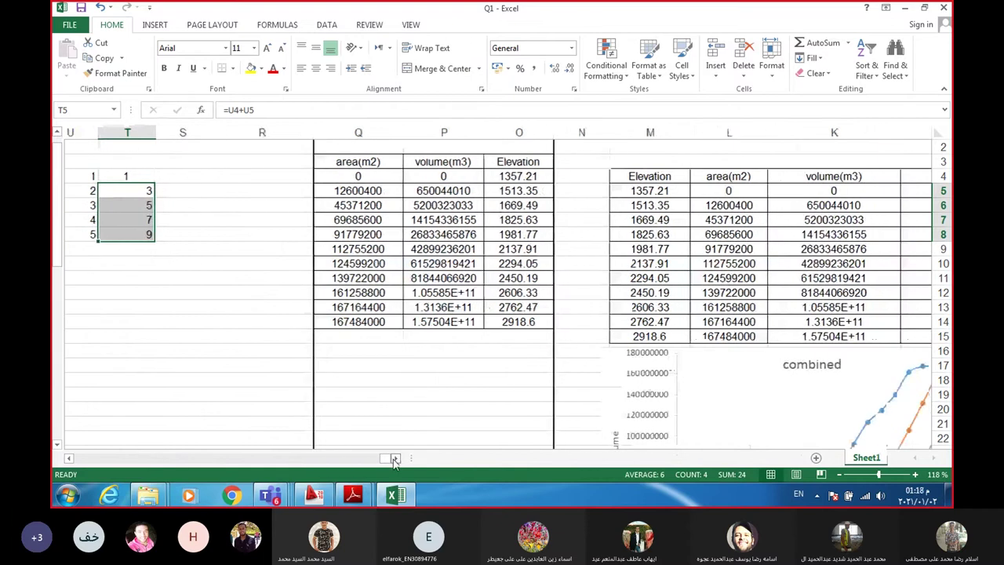
{"action": "left_click", "coordinate": [395, 459]}
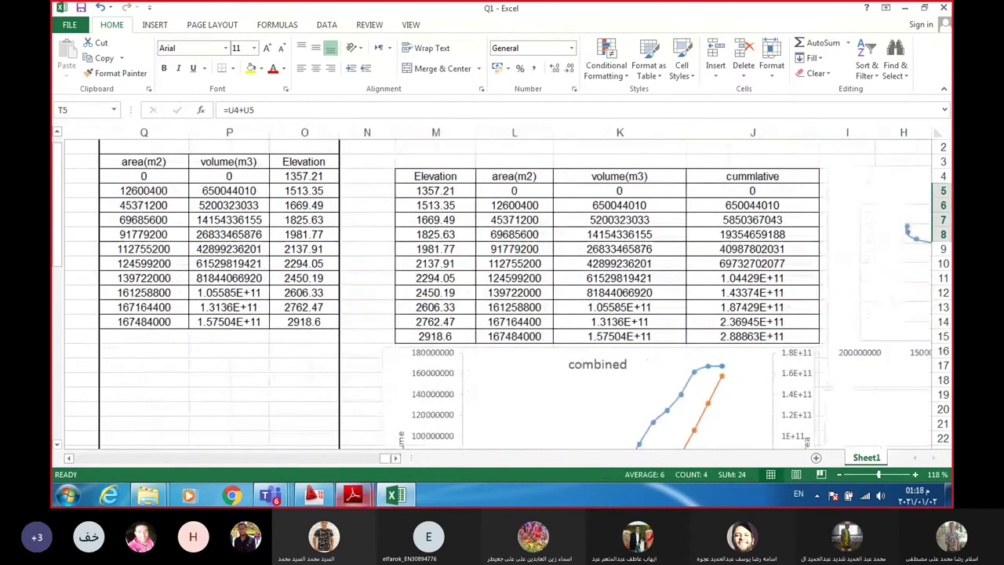
{"action": "mouse_move", "coordinate": [325, 502]}
{"action": "mouse_move", "coordinate": [271, 494]}
{"action": "left_click", "coordinate": [322, 430]}
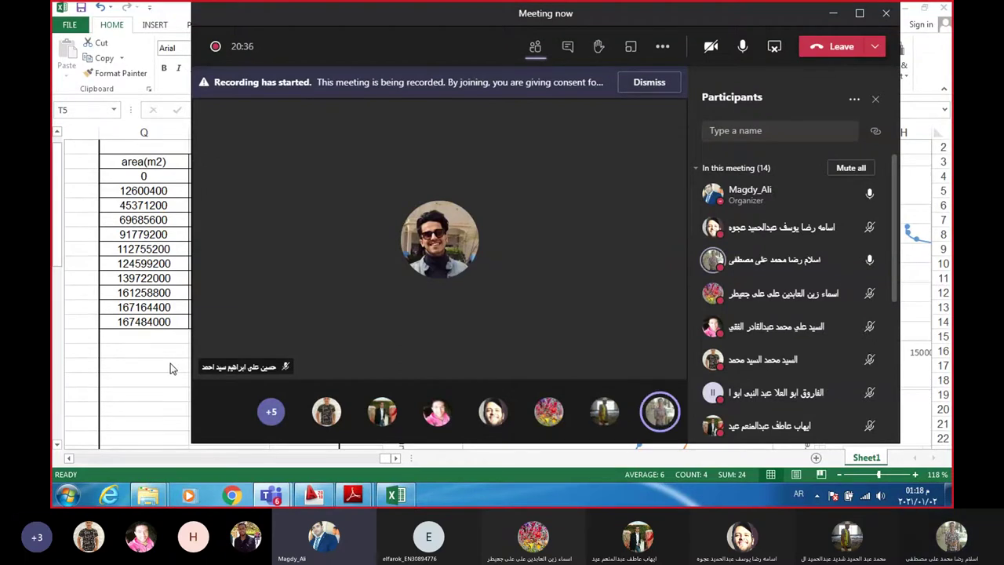
{"action": "key", "text": "alt+Tab"}
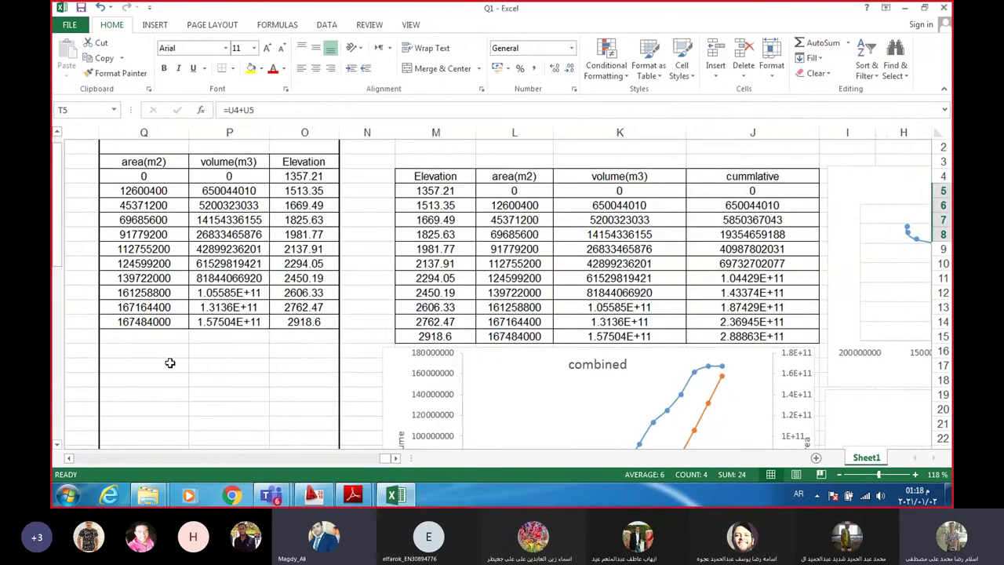
- Review the reservoir data and required curves of Q1 in the Assignment -8 PDF, and return to the area elevation curve in Excel
{"action": "left_click", "coordinate": [395, 459]}
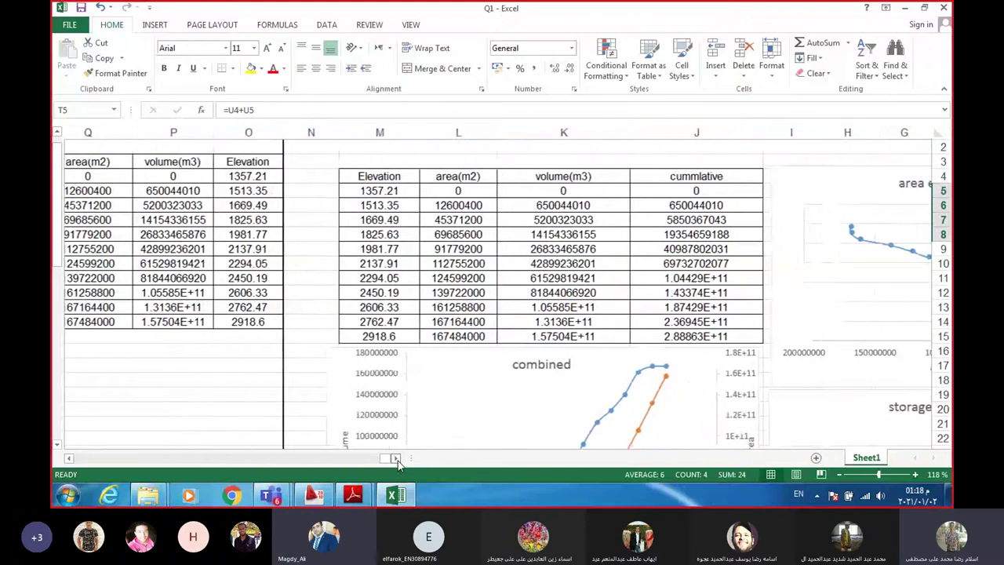
{"action": "left_click", "coordinate": [396, 458]}
{"action": "left_click", "coordinate": [396, 458]}
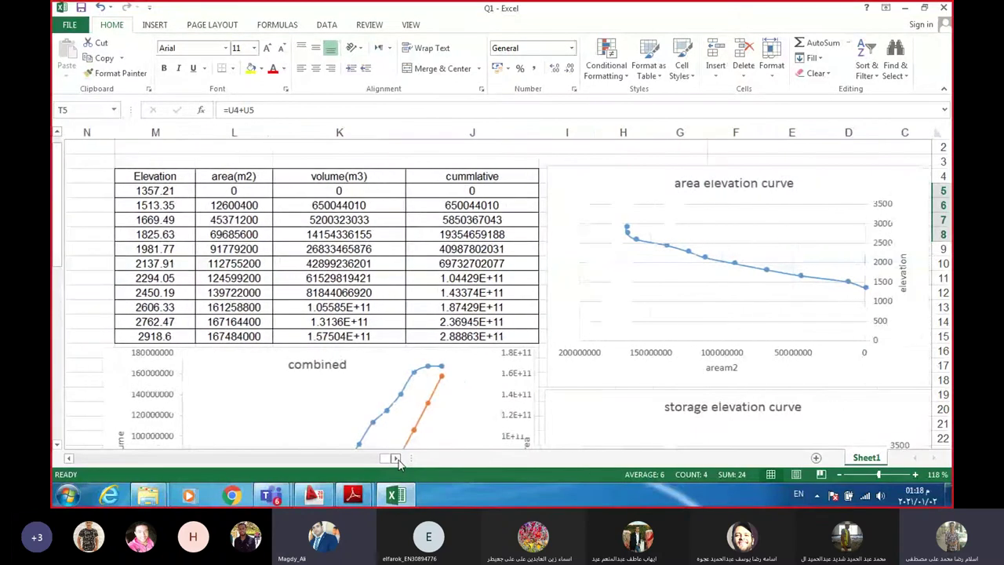
{"action": "mouse_move", "coordinate": [352, 495]}
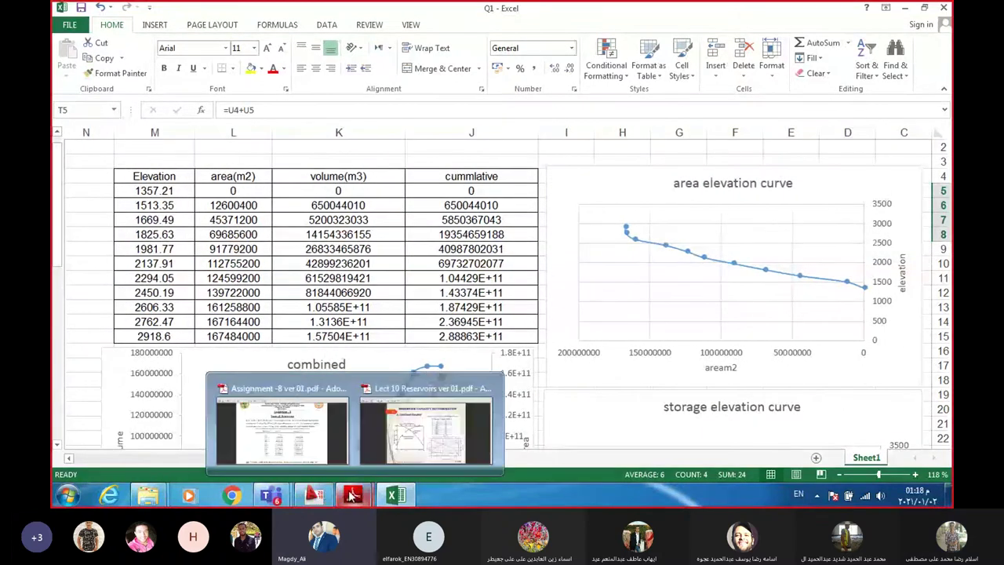
{"action": "left_click", "coordinate": [325, 448]}
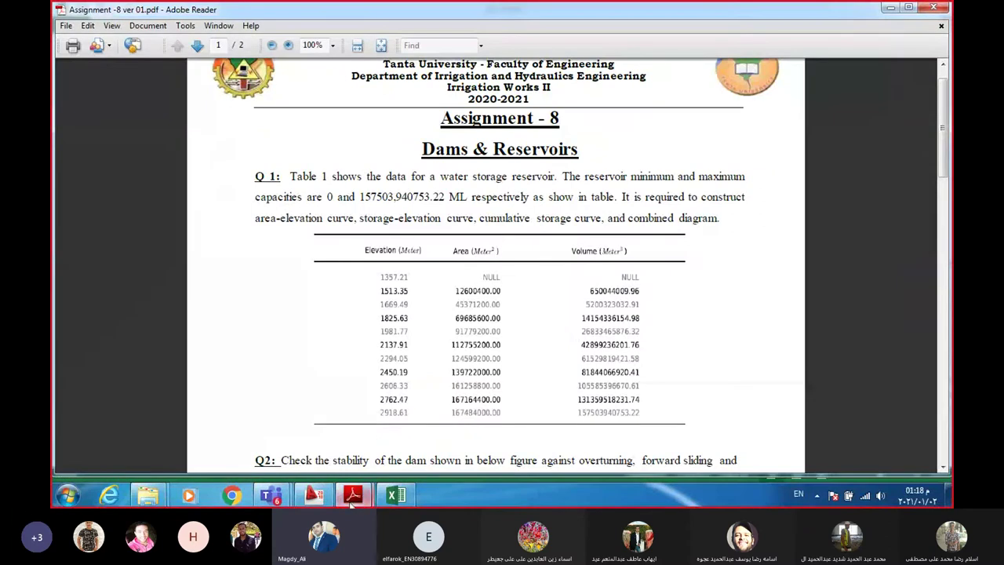
{"action": "left_click", "coordinate": [393, 499]}
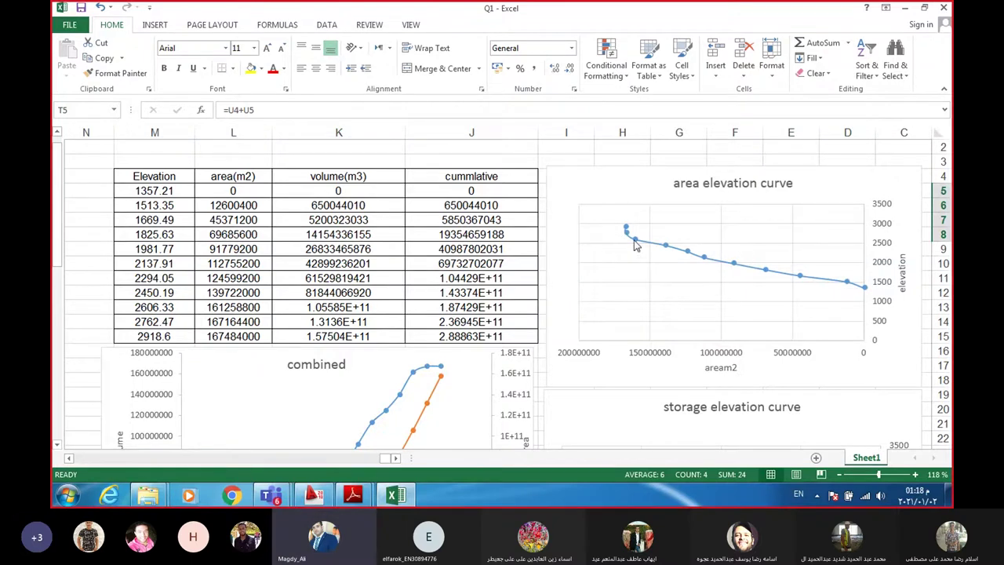
{"action": "mouse_move", "coordinate": [637, 245]}
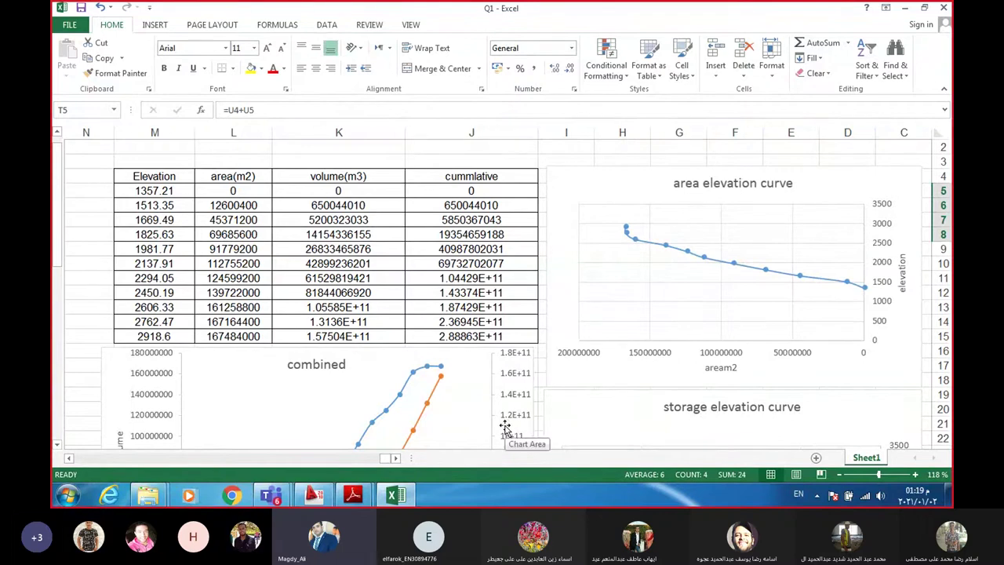
- Insert a markers-only scatter chart from the area, volume and elevation table in columns O to Q, and select its volume series
{"action": "left_click", "coordinate": [68, 461]}
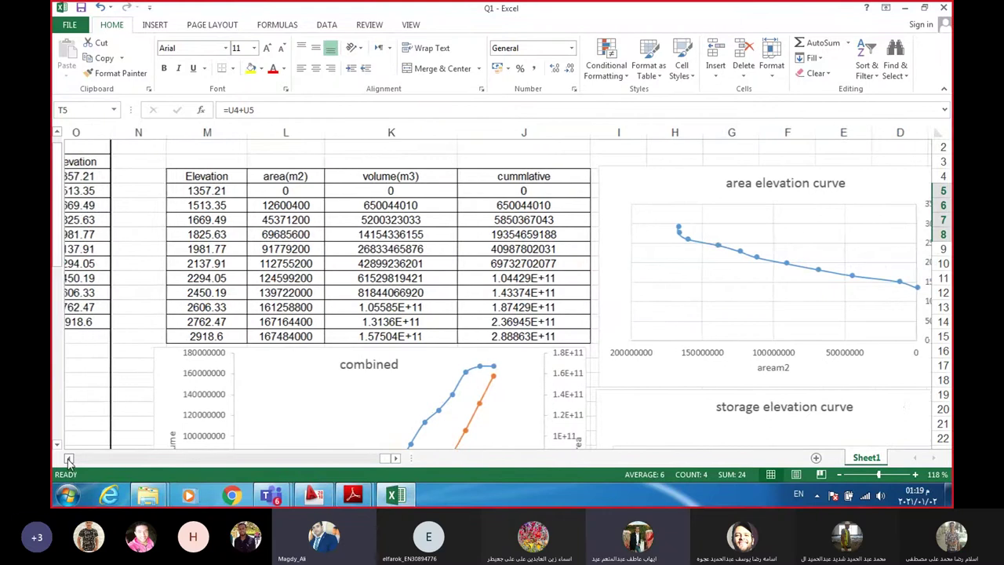
{"action": "left_click", "coordinate": [68, 461]}
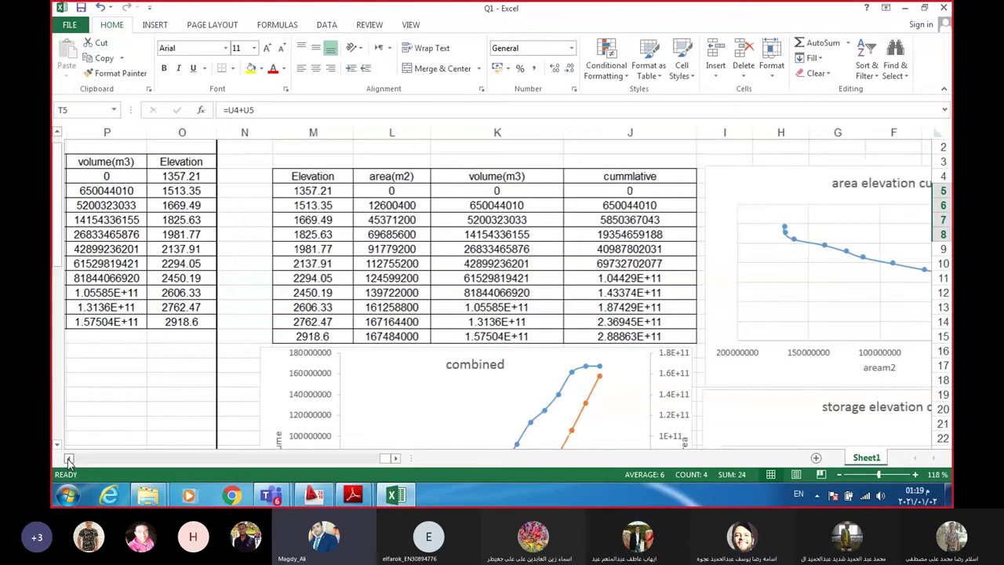
{"action": "left_click", "coordinate": [69, 461]}
{"action": "left_click", "coordinate": [69, 460]}
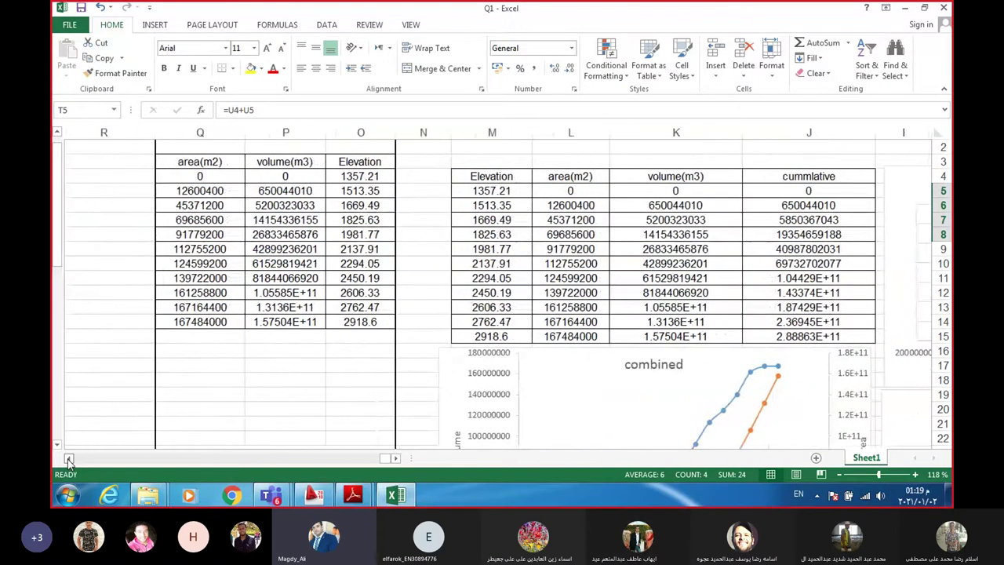
{"action": "left_click", "coordinate": [97, 279]}
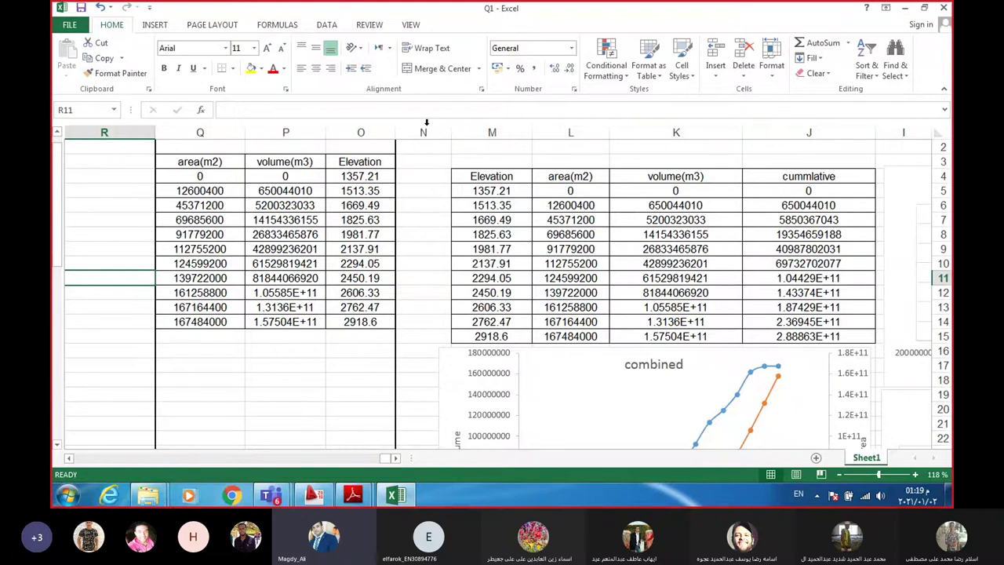
{"action": "left_click", "coordinate": [155, 25]}
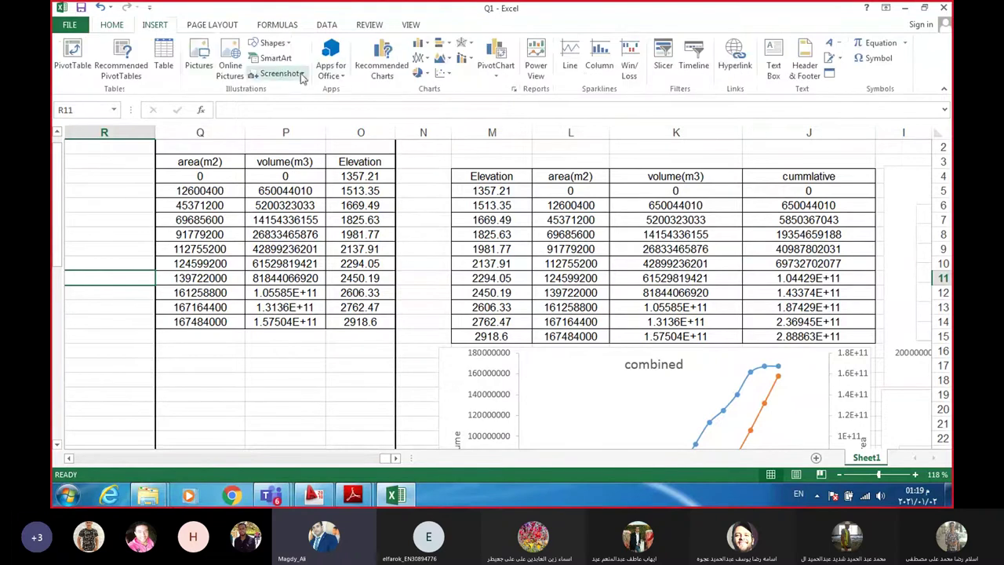
{"action": "left_click", "coordinate": [443, 73]}
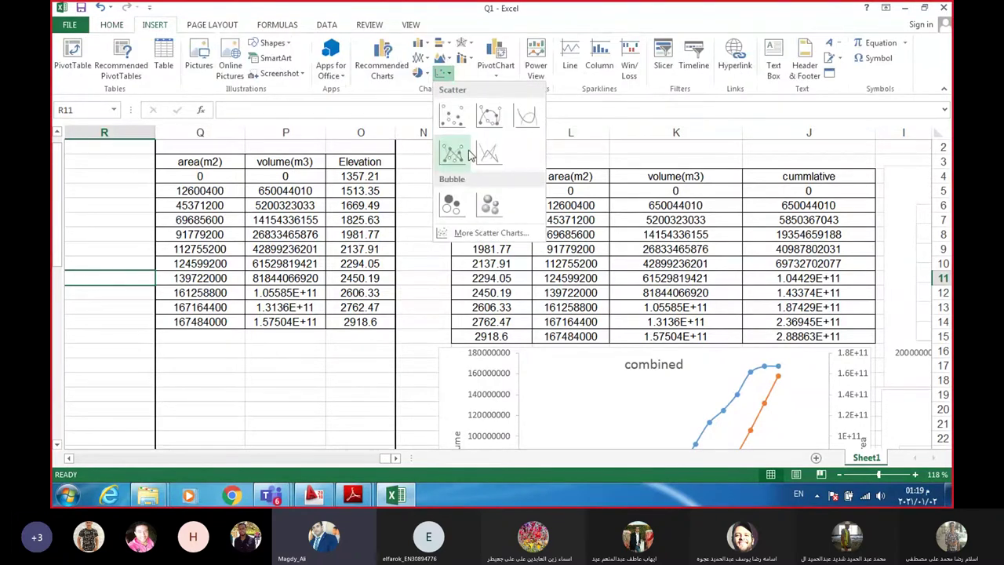
{"action": "left_click", "coordinate": [451, 117]}
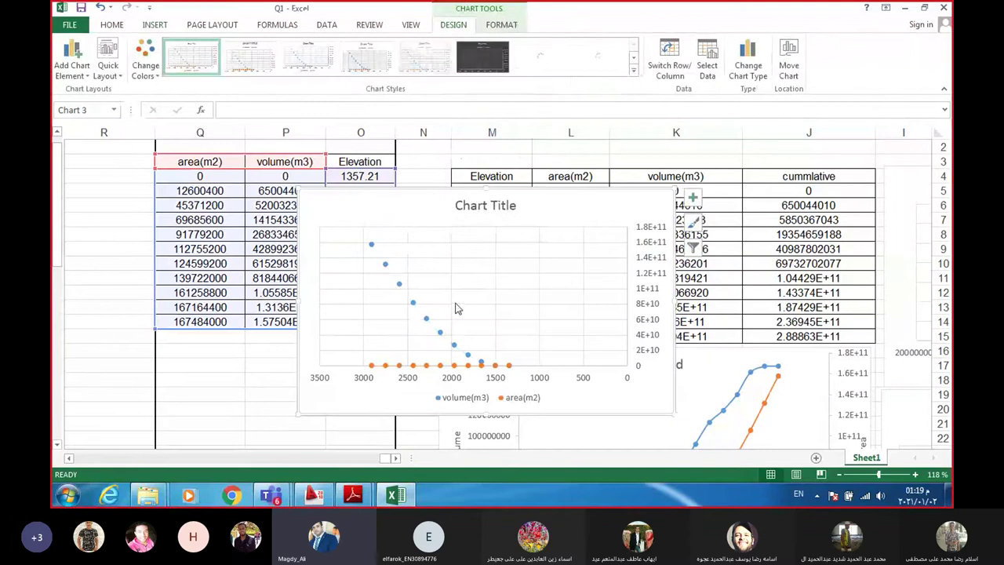
{"action": "left_click", "coordinate": [413, 303]}
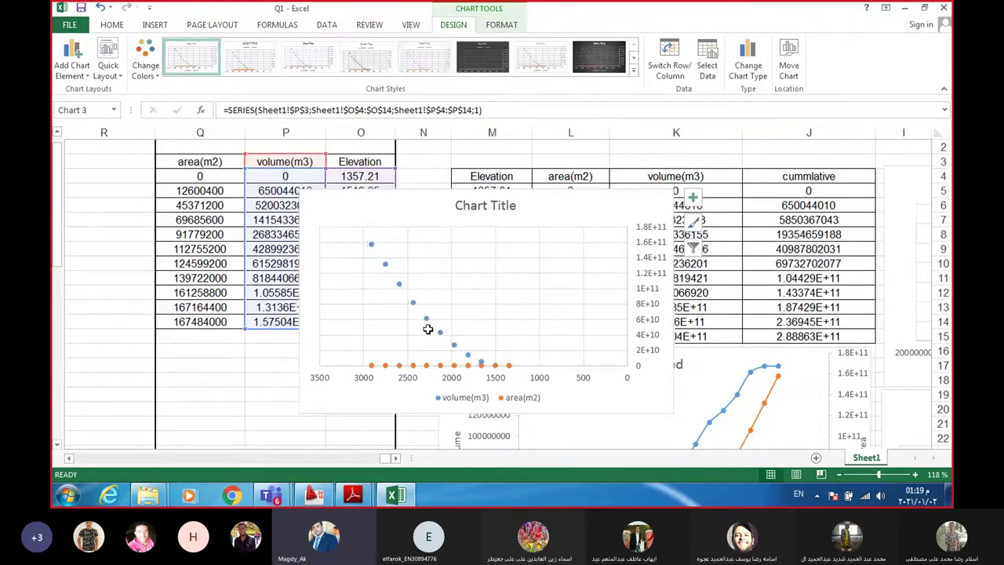
- Remove the volume series from the scatter chart, and delete the remaining area chart
{"action": "key", "text": "Delete"}
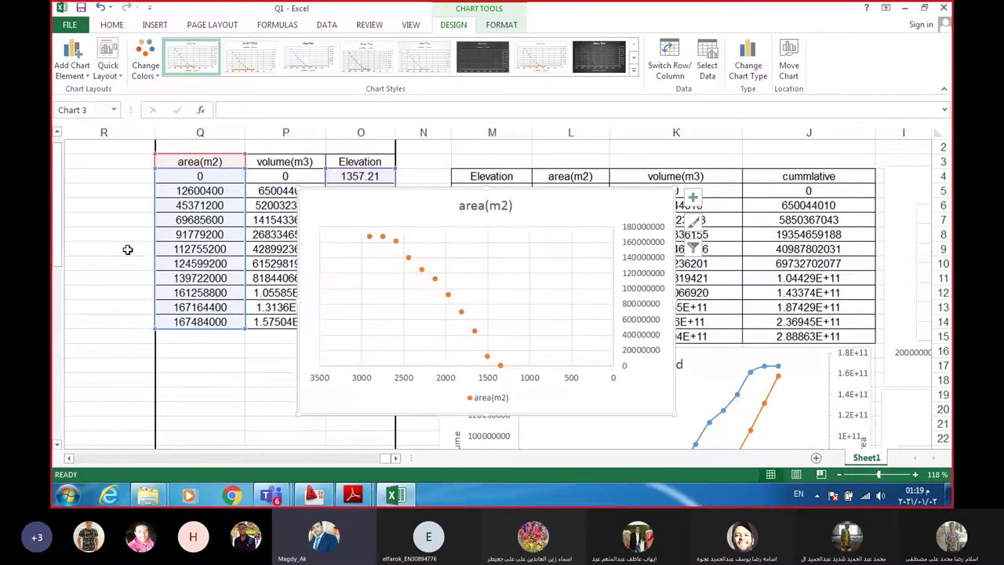
{"action": "left_click", "coordinate": [128, 250]}
{"action": "left_click", "coordinate": [440, 216]}
{"action": "key", "text": "Delete"}
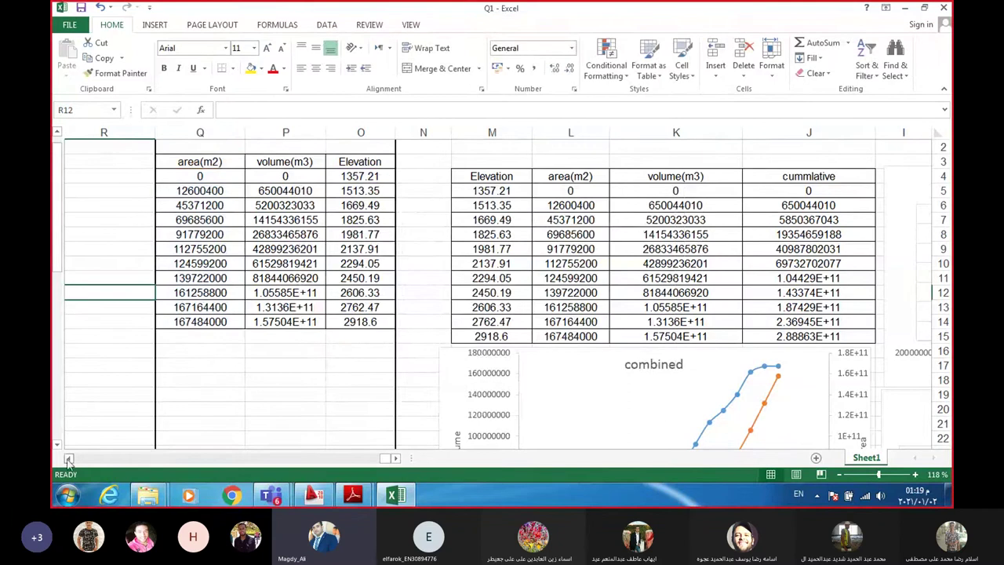
- Insert an empty markers-only scatter chart in the blank area beside the area, volume and elevation table
{"action": "scroll", "coordinate": [182, 344], "scroll_direction": "left", "scroll_amount": 3}
{"action": "left_click", "coordinate": [187, 341]}
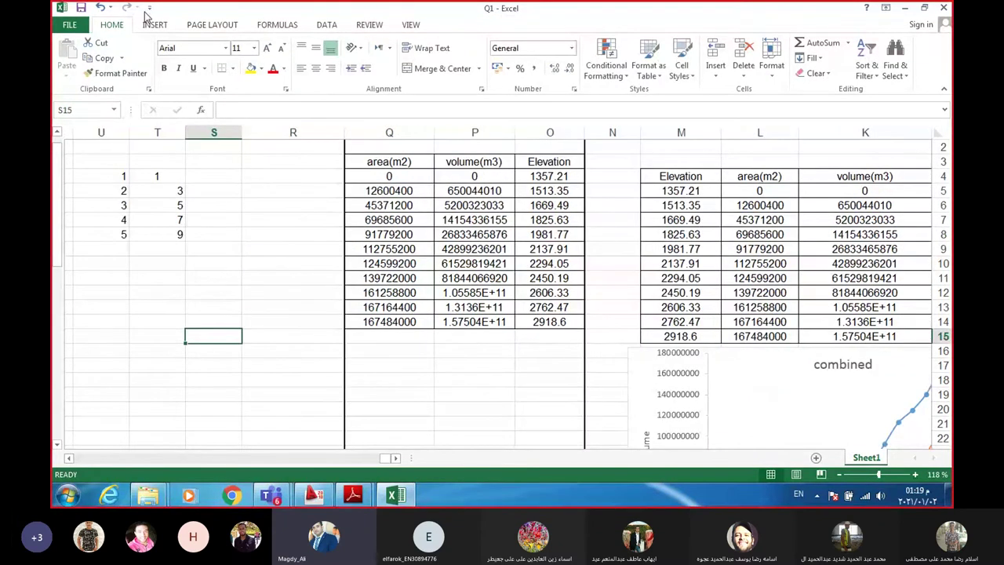
{"action": "left_click", "coordinate": [155, 25]}
{"action": "left_click", "coordinate": [444, 73]}
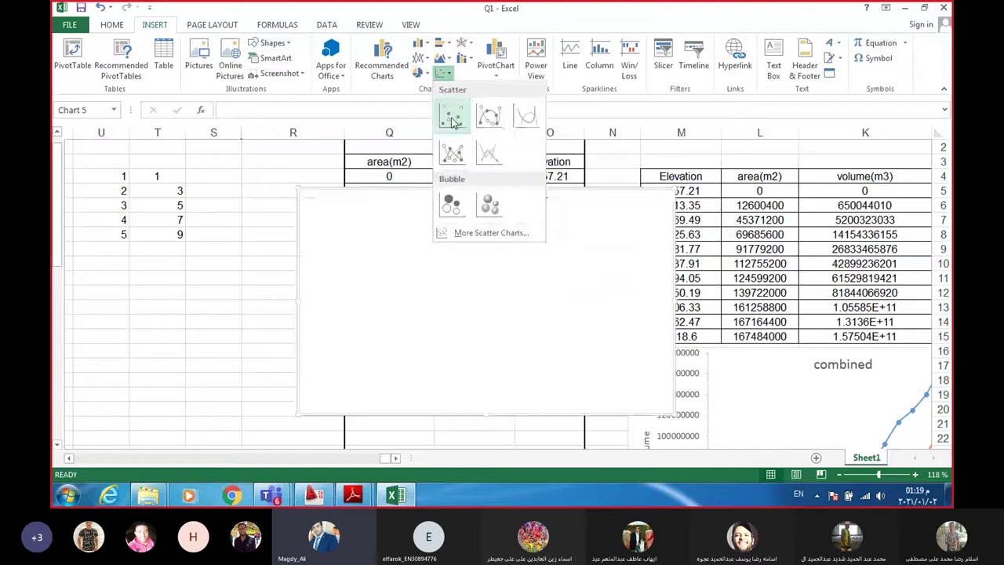
{"action": "left_click", "coordinate": [452, 120]}
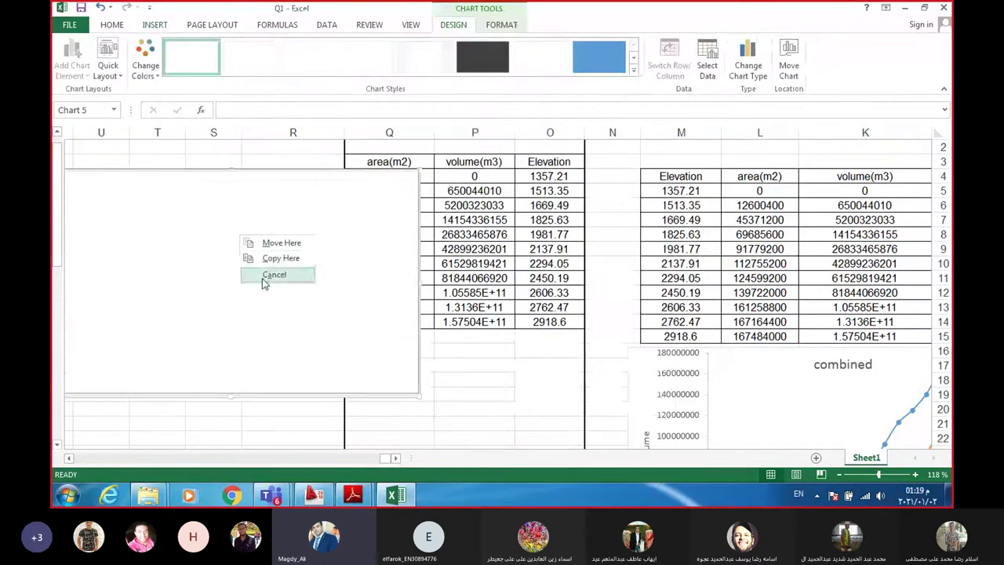
{"action": "left_click", "coordinate": [274, 275]}
- Add a series to the empty chart with the areas L5:L15 as X values and the elevations M5:M15 as Y values
{"action": "right_click", "coordinate": [190, 198]}
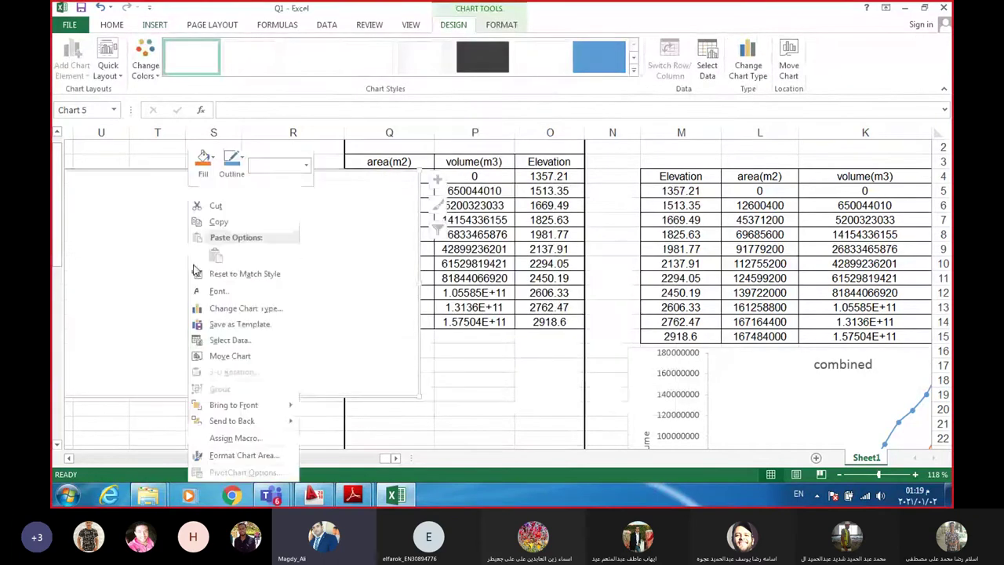
{"action": "left_click", "coordinate": [238, 342]}
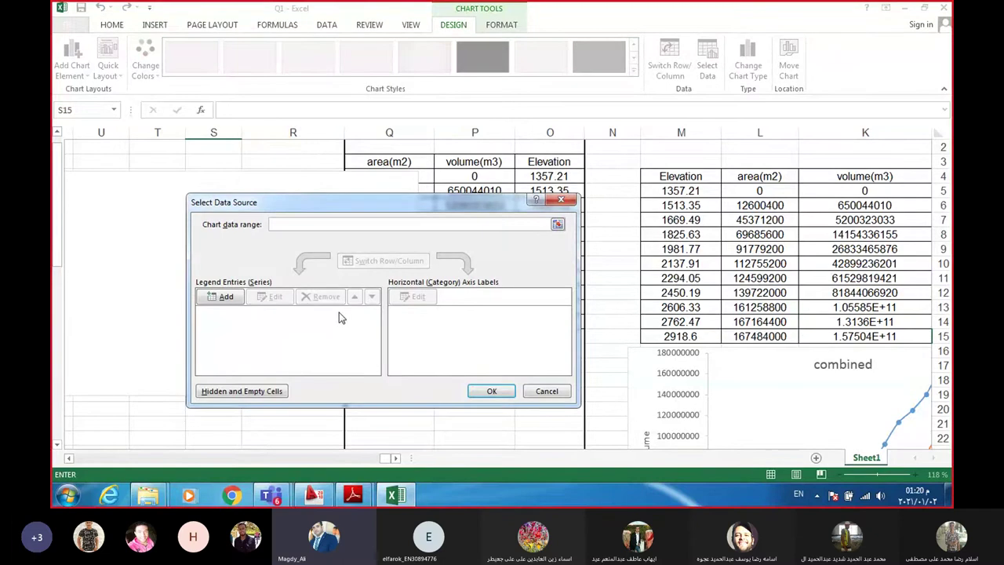
{"action": "left_click", "coordinate": [221, 297]}
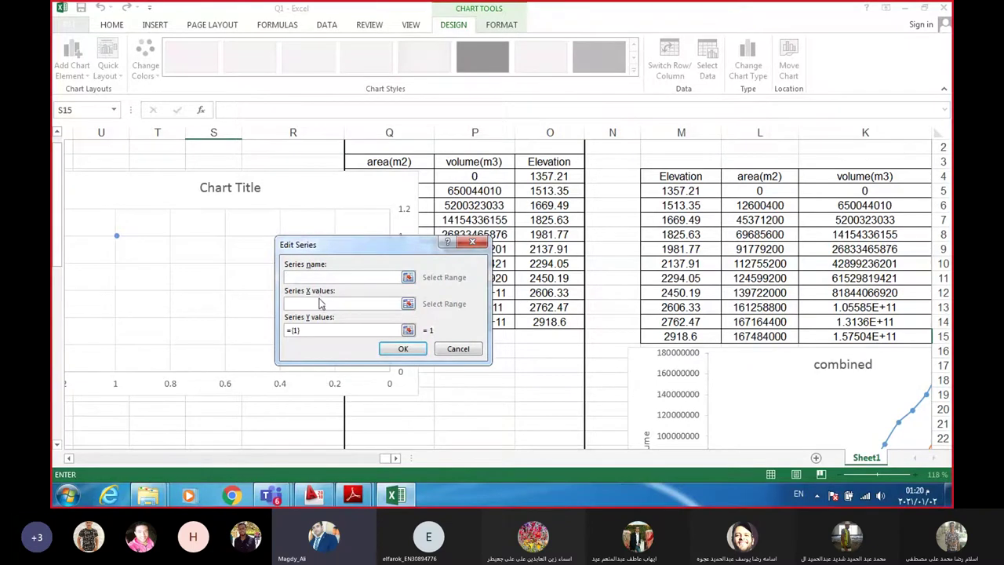
{"action": "left_click", "coordinate": [408, 304]}
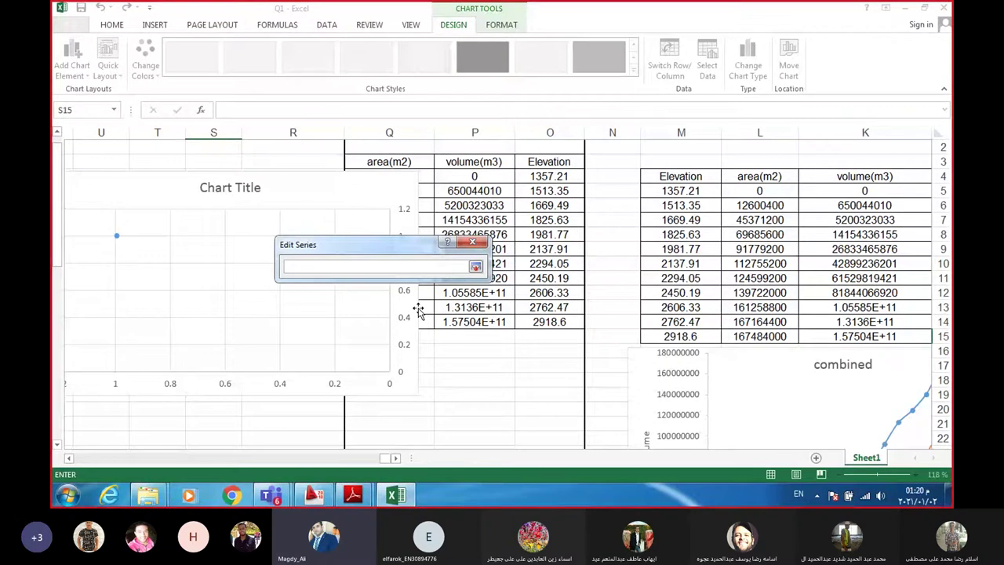
{"action": "left_click_drag", "start_coordinate": [760, 191], "coordinate": [760, 336]}
{"action": "left_click", "coordinate": [475, 266]}
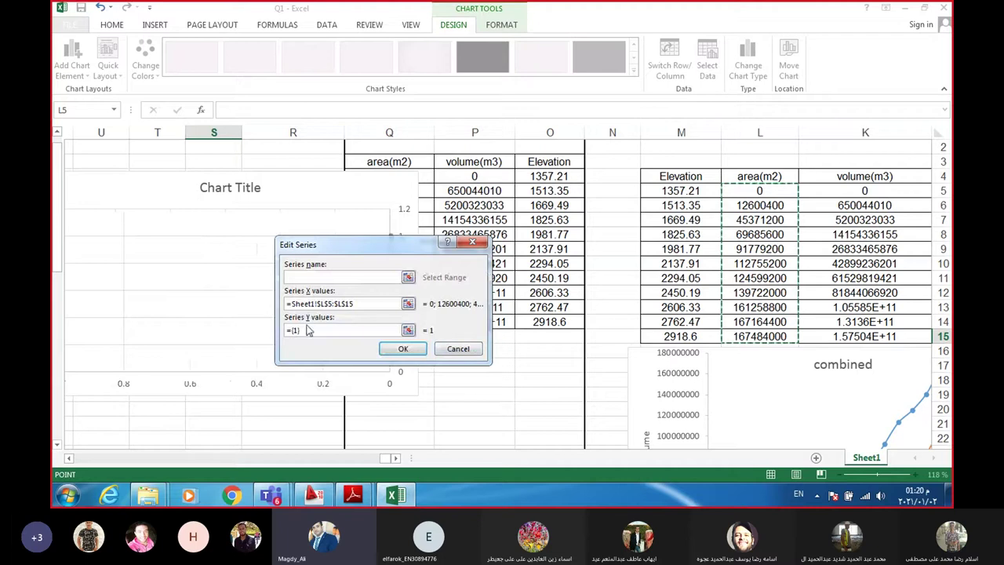
{"action": "left_click", "coordinate": [408, 331]}
{"action": "left_click_drag", "start_coordinate": [681, 191], "coordinate": [681, 336]}
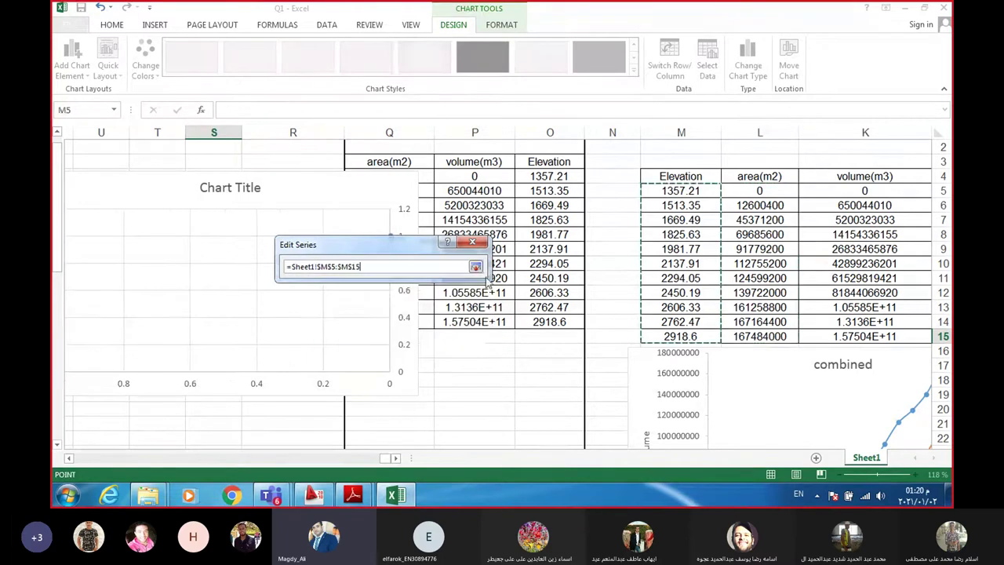
{"action": "left_click", "coordinate": [475, 266]}
{"action": "left_click", "coordinate": [415, 354]}
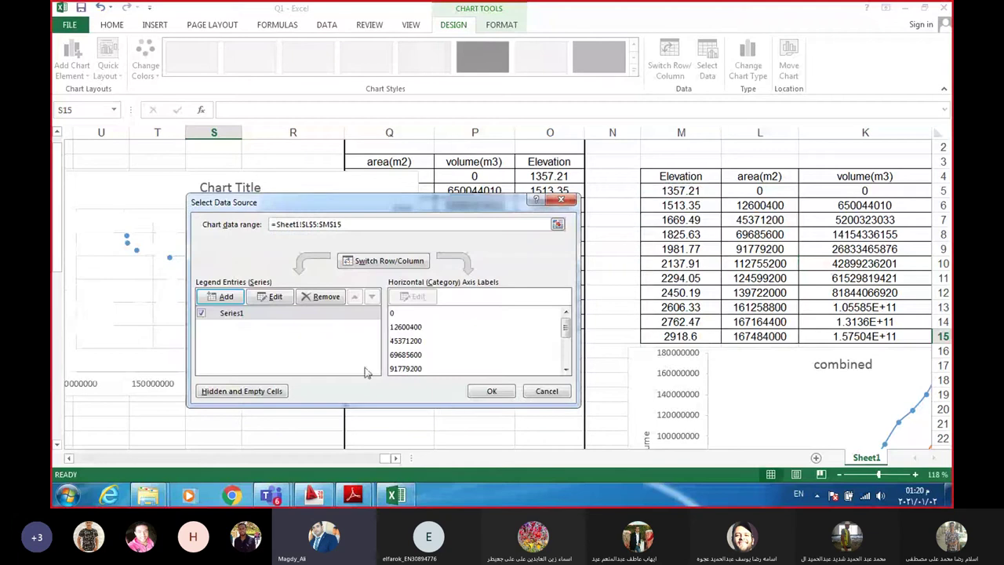
{"action": "left_click", "coordinate": [492, 392]}
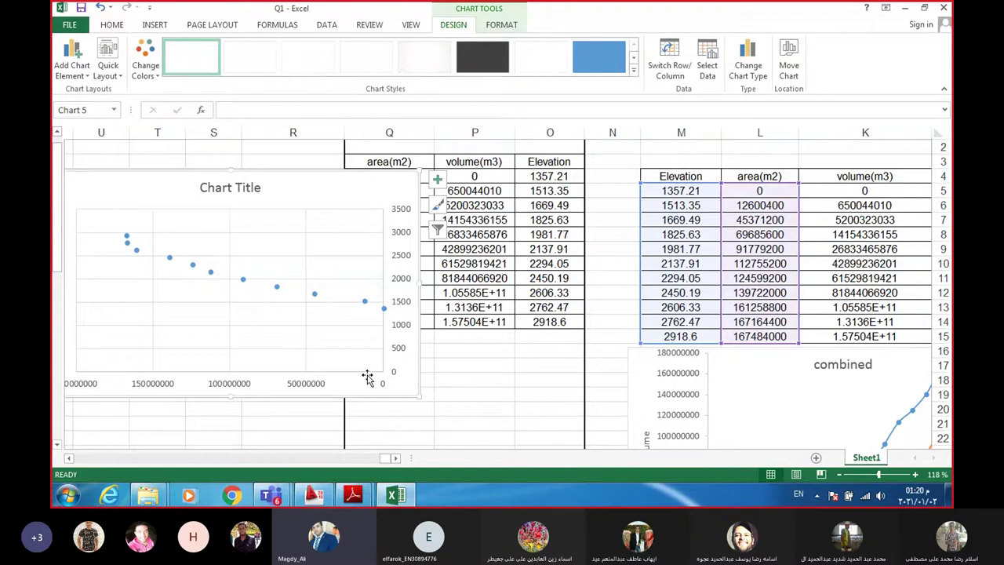
- Change the plotted area-elevation series to Scatter with Smooth Lines and Markers
{"action": "left_click", "coordinate": [315, 295]}
{"action": "right_click", "coordinate": [314, 294]}
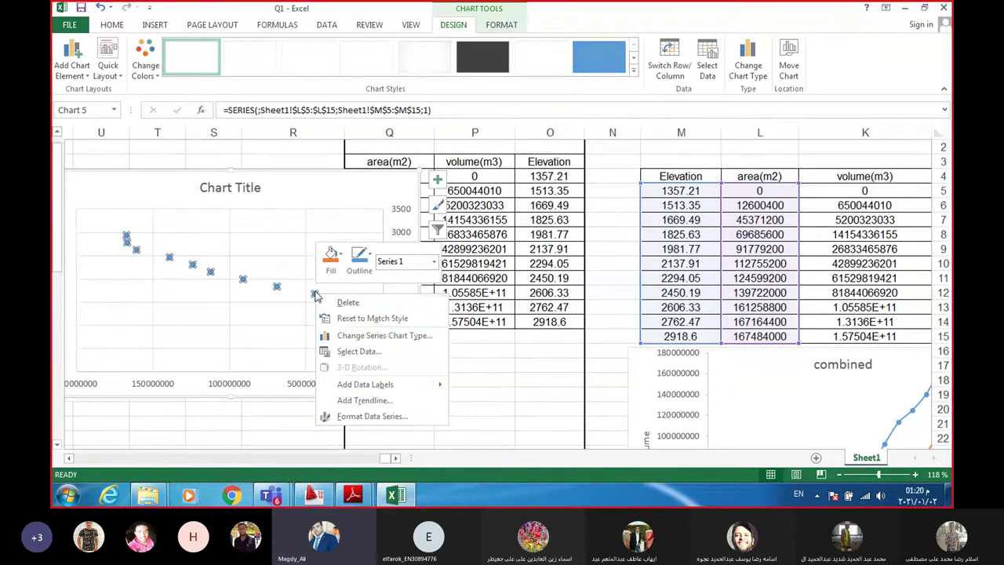
{"action": "left_click", "coordinate": [352, 336]}
{"action": "left_click", "coordinate": [481, 106]}
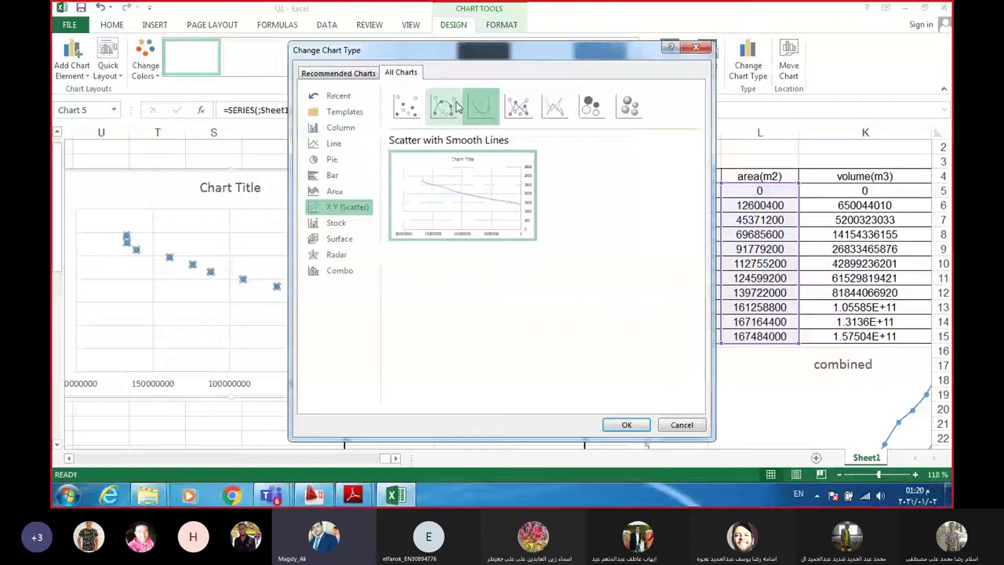
{"action": "left_click", "coordinate": [446, 107]}
{"action": "left_click", "coordinate": [627, 424]}
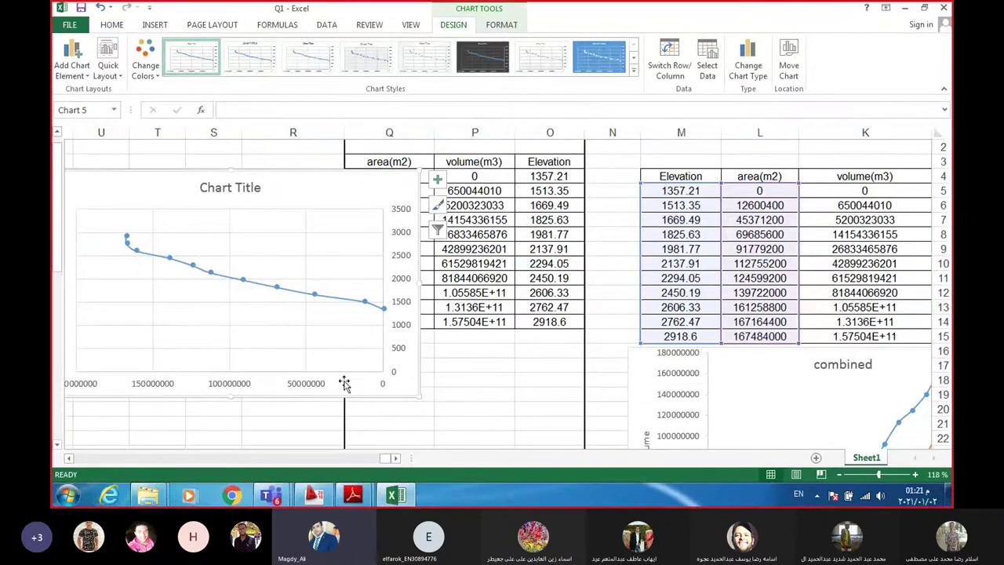
- Add axis titles to the new area-elevation chart and select the horizontal axis title
{"action": "left_click", "coordinate": [449, 180]}
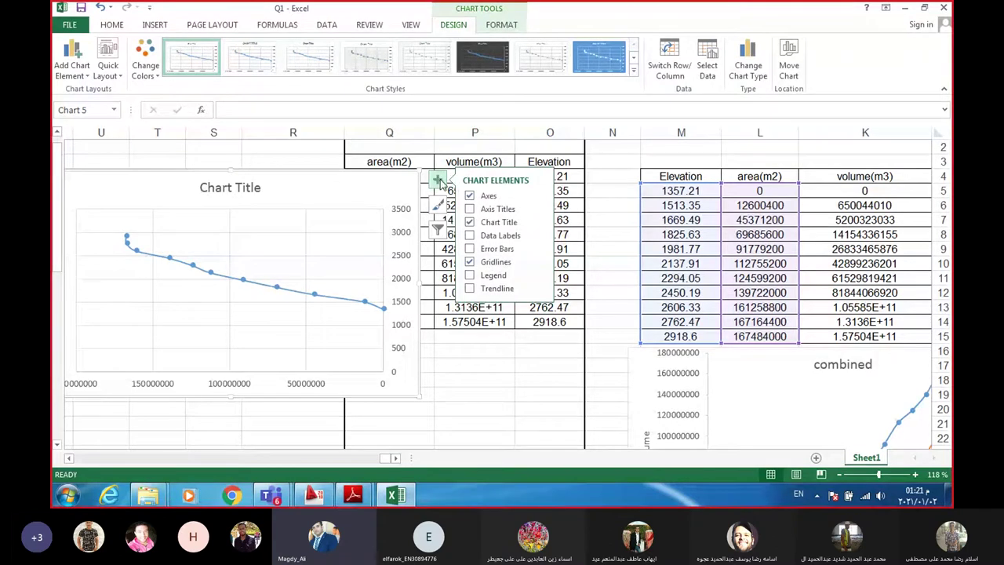
{"action": "left_click", "coordinate": [473, 208]}
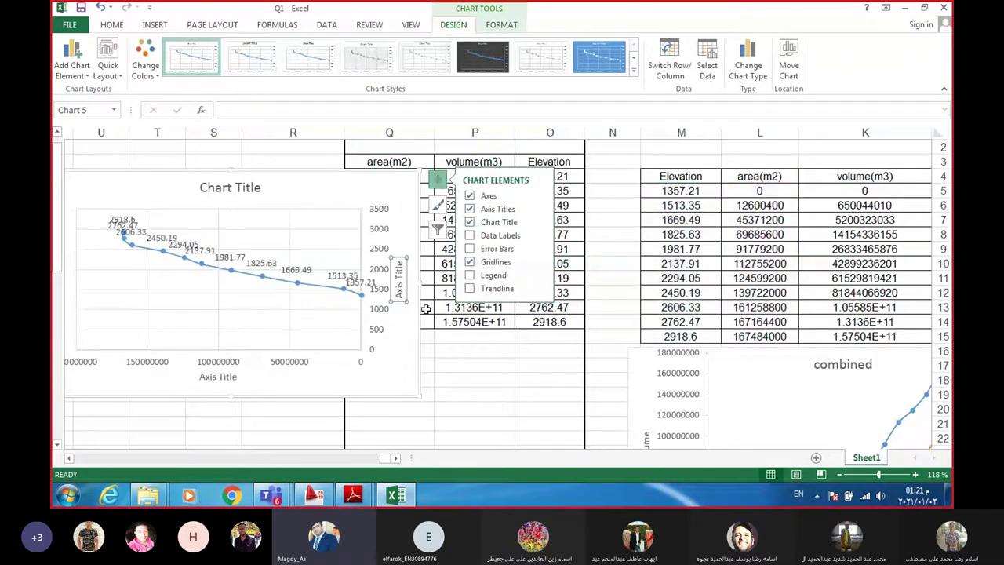
{"action": "left_click", "coordinate": [214, 376]}
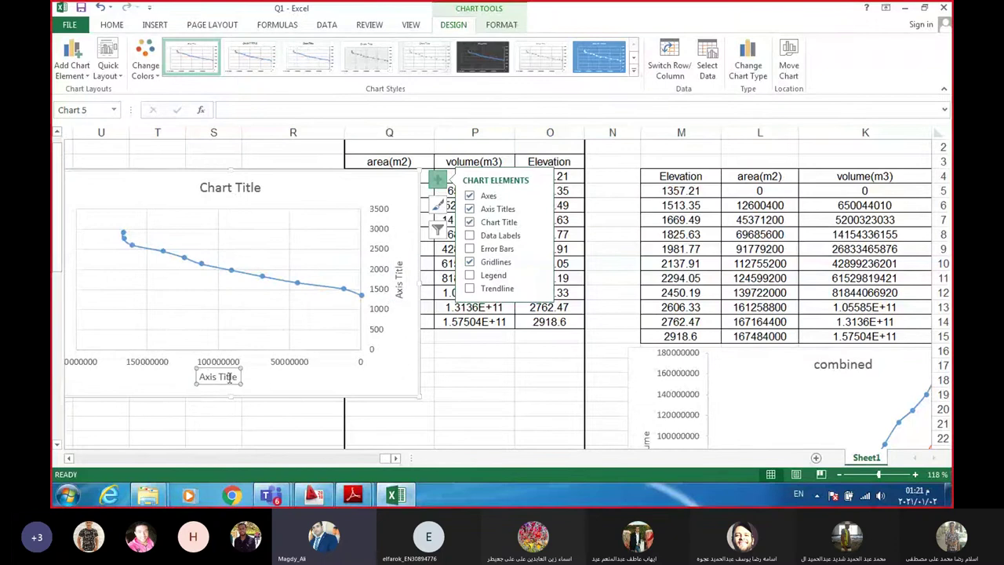
- Delete the practice area-elevation chart from the sheet
{"action": "left_click", "coordinate": [303, 192]}
{"action": "key", "text": "Escape"}
{"action": "key", "text": "Delete"}
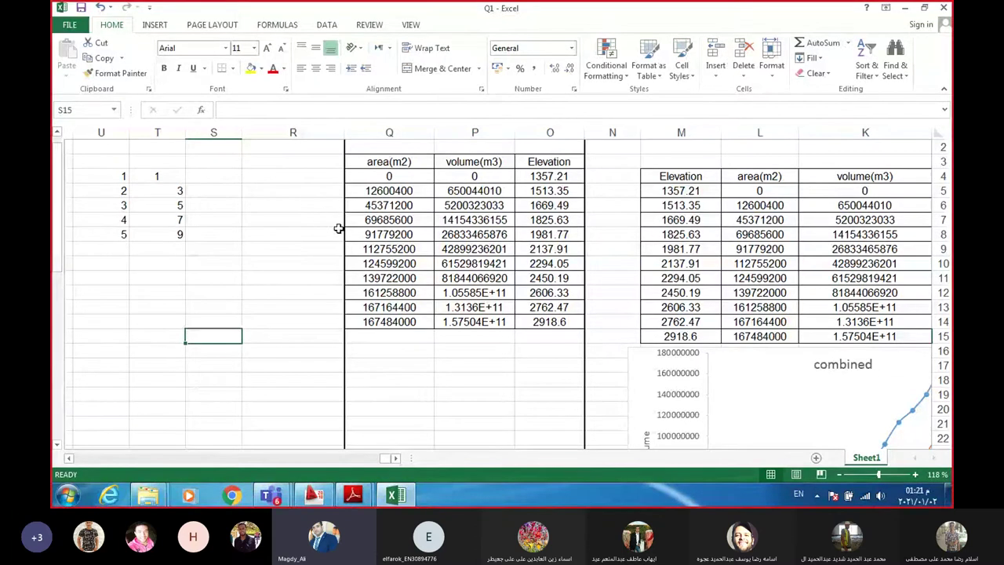
- Examine the cumulative storage table in columns J to M and the finished area elevation curve beside it
{"action": "left_click", "coordinate": [396, 458]}
{"action": "left_click", "coordinate": [396, 458]}
{"action": "left_click", "coordinate": [396, 458]}
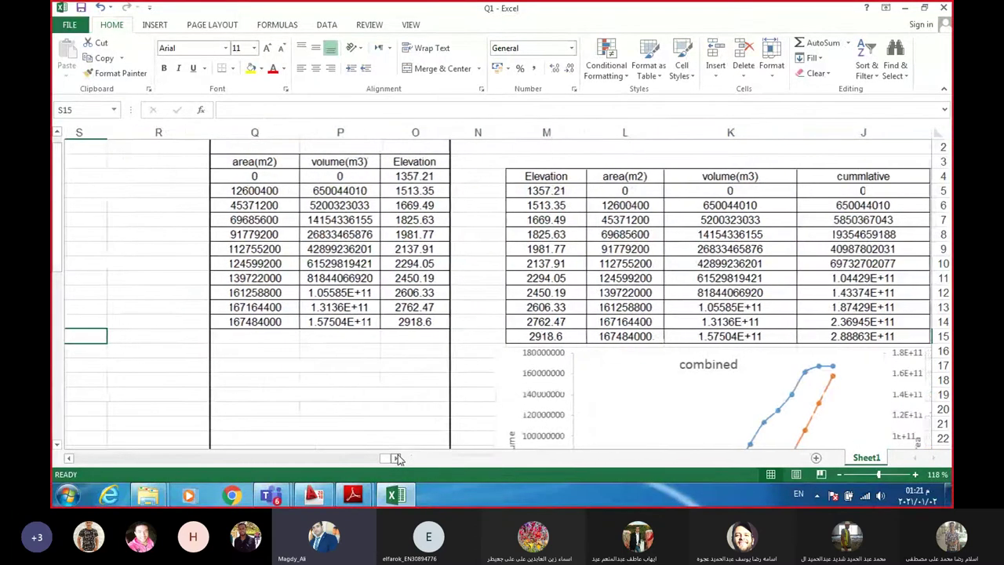
{"action": "left_click", "coordinate": [396, 458]}
{"action": "left_click", "coordinate": [396, 458]}
{"action": "left_click", "coordinate": [396, 459]}
{"action": "left_click", "coordinate": [396, 458]}
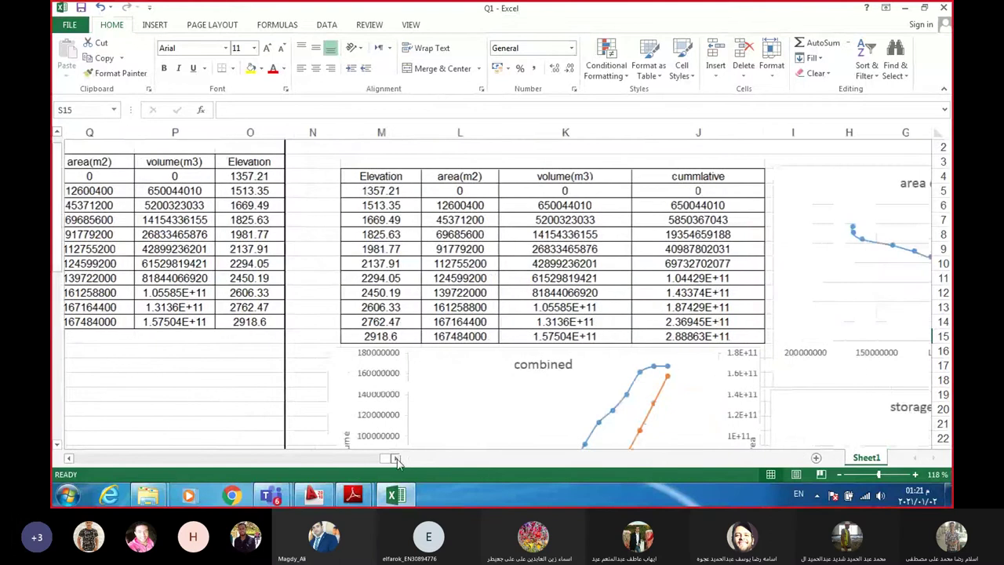
{"action": "scroll", "coordinate": [55, 445], "scroll_direction": "down", "scroll_amount": 7}
{"action": "scroll", "coordinate": [55, 445], "scroll_direction": "down", "scroll_amount": 7}
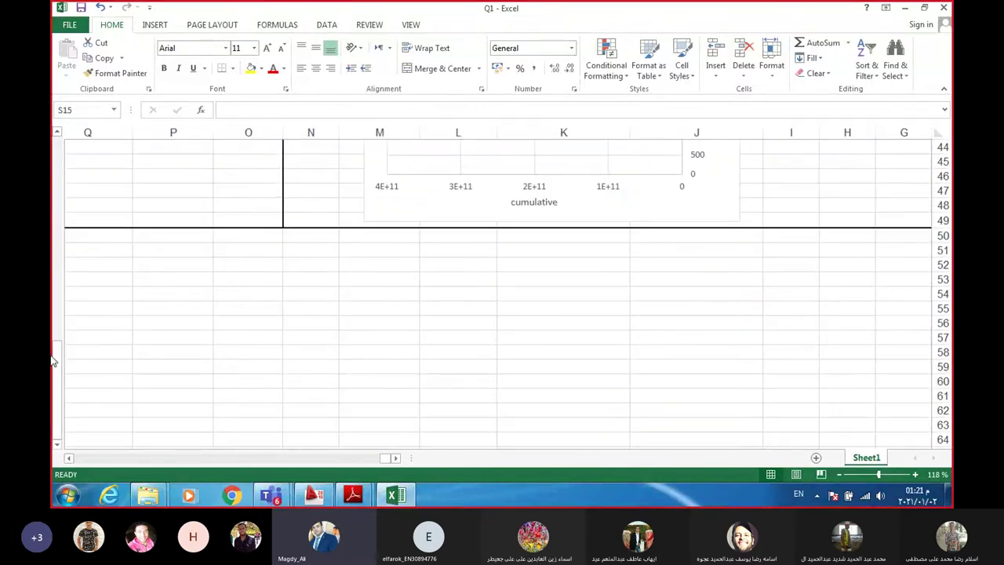
{"action": "left_click_drag", "start_coordinate": [57, 392], "coordinate": [60, 169]}
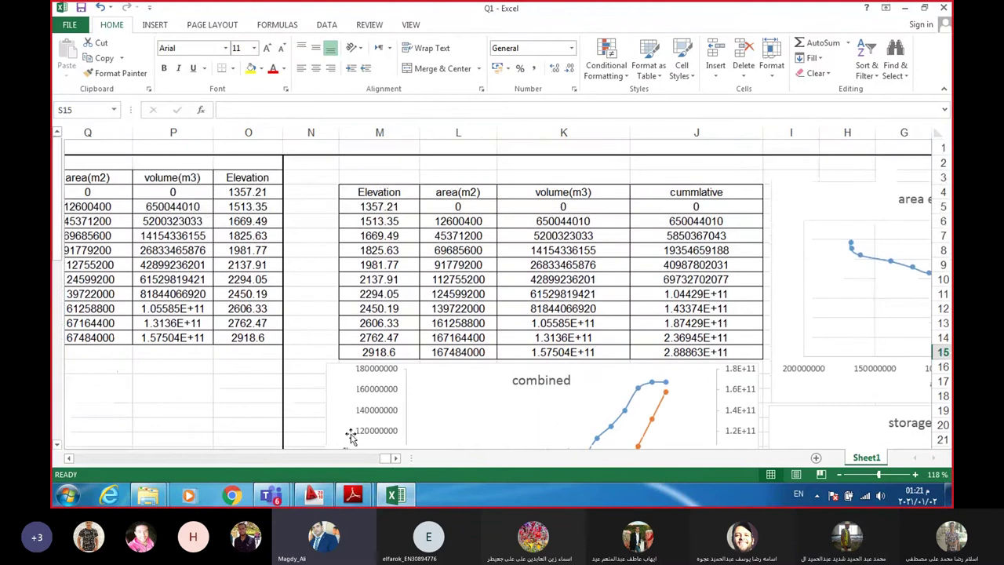
{"action": "scroll", "coordinate": [396, 461], "scroll_direction": "right", "scroll_amount": 2}
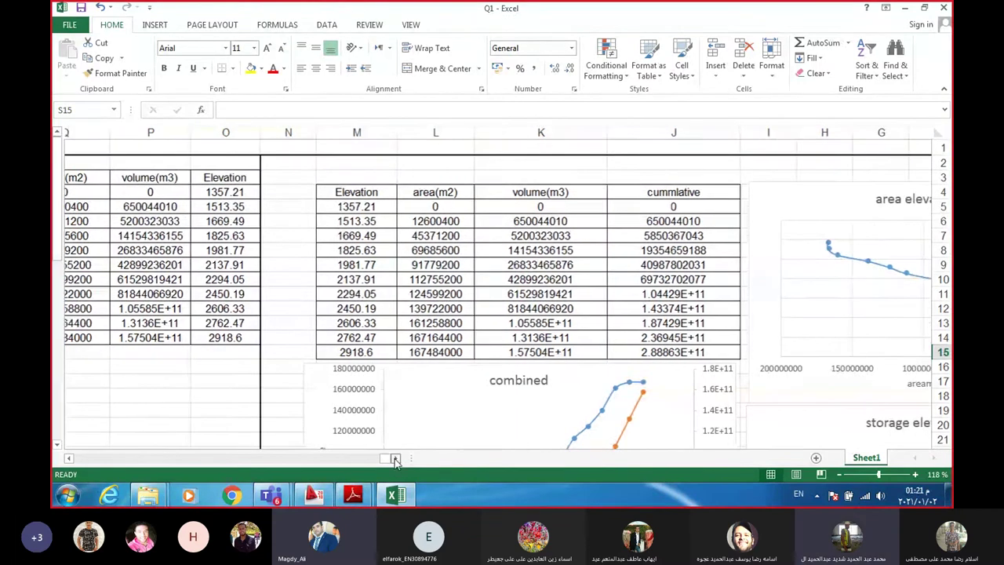
{"action": "scroll", "coordinate": [392, 457], "scroll_direction": "right", "scroll_amount": 3}
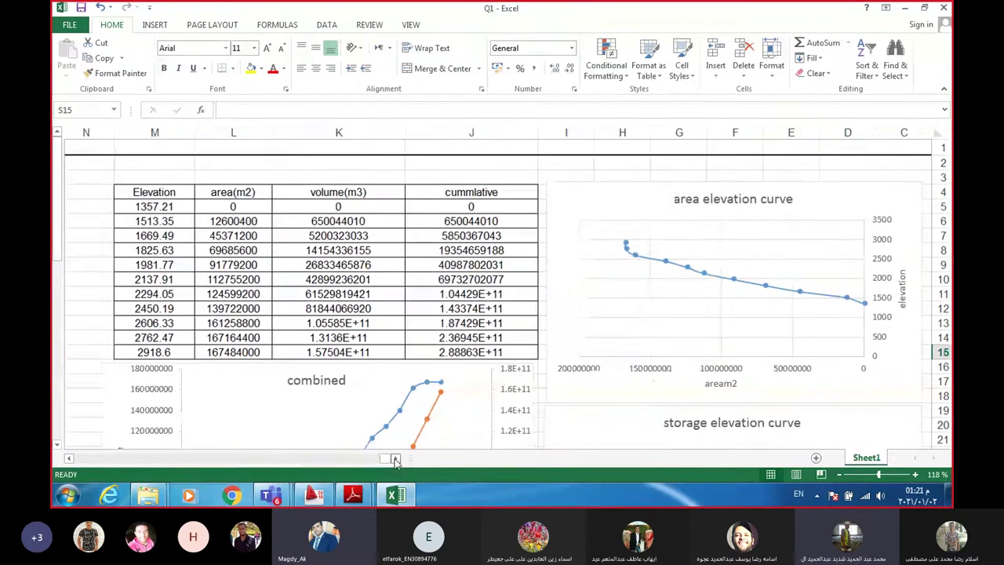
{"action": "left_click", "coordinate": [57, 448]}
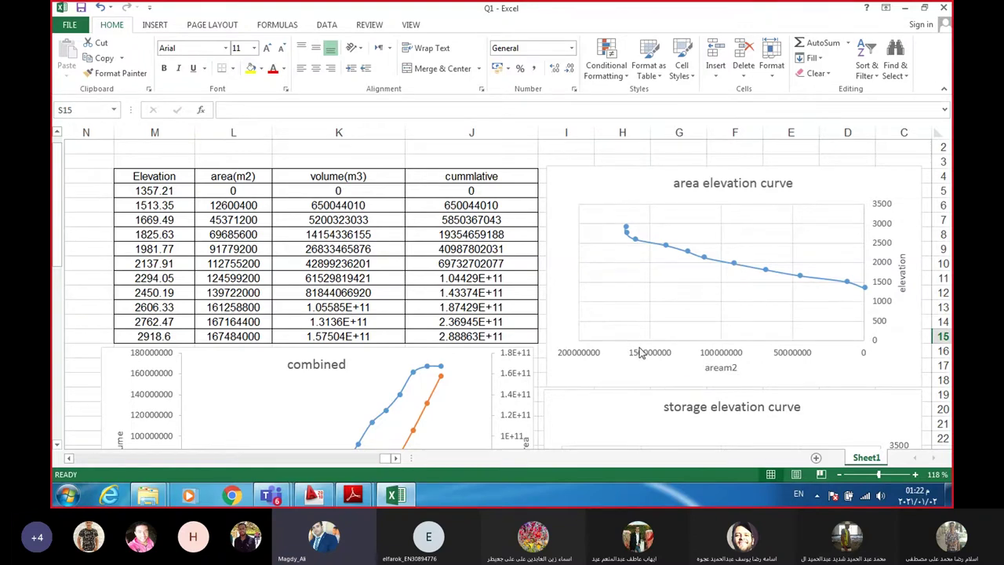
- Check the combined and storage elevation curves against the Q1 requirements in the Assignment -8 PDF, and return to the Q1 workbook
{"action": "mouse_move", "coordinate": [352, 495]}
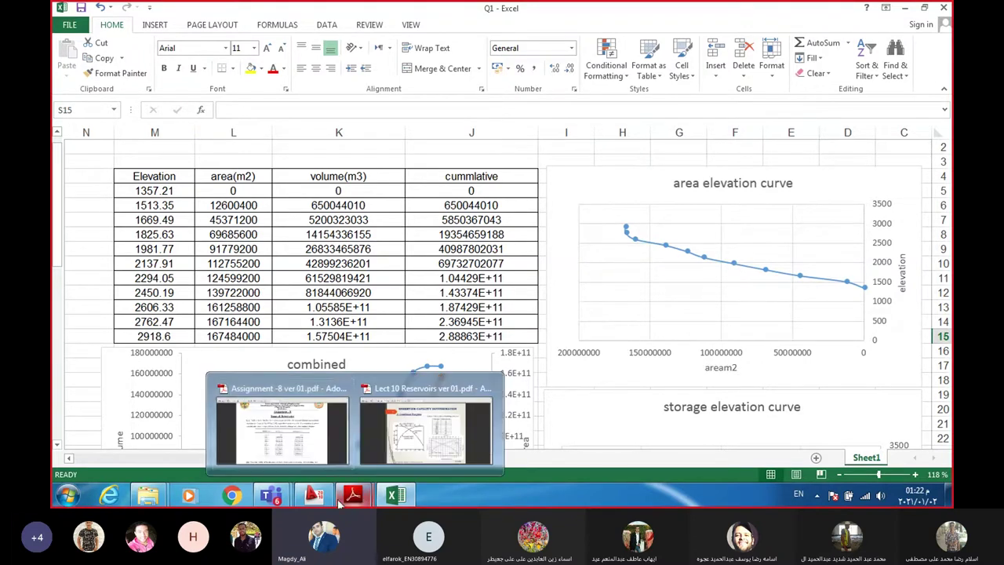
{"action": "mouse_move", "coordinate": [305, 438]}
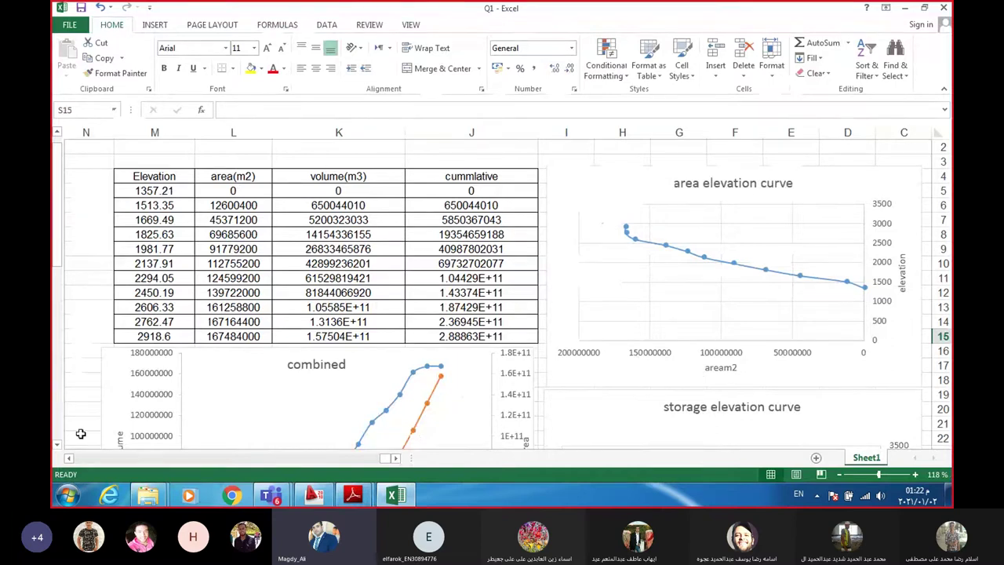
{"action": "scroll", "coordinate": [600, 413], "scroll_direction": "down", "scroll_amount": 5}
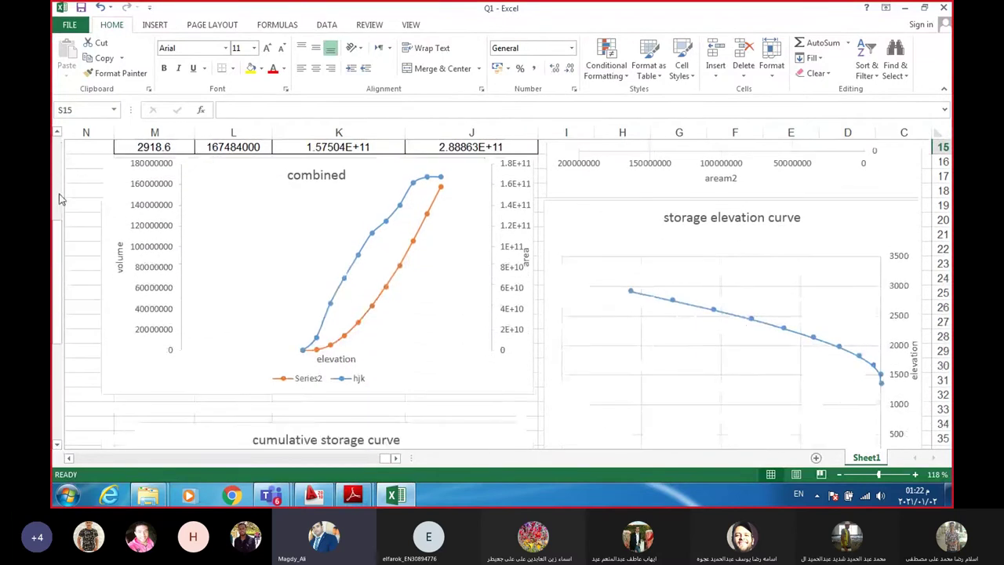
{"action": "left_click_drag", "start_coordinate": [61, 256], "coordinate": [57, 169]}
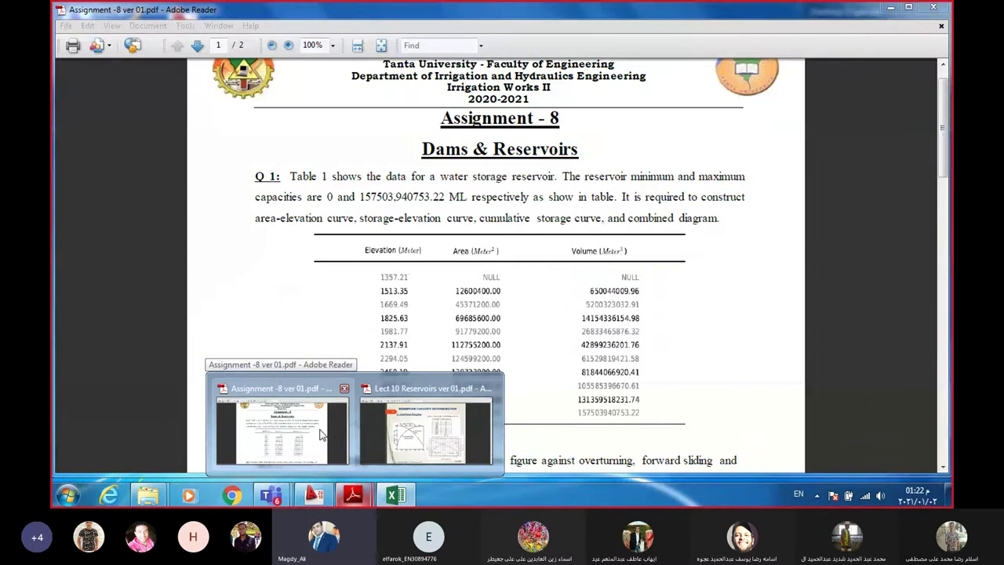
{"action": "left_click", "coordinate": [320, 436]}
{"action": "mouse_move", "coordinate": [398, 496]}
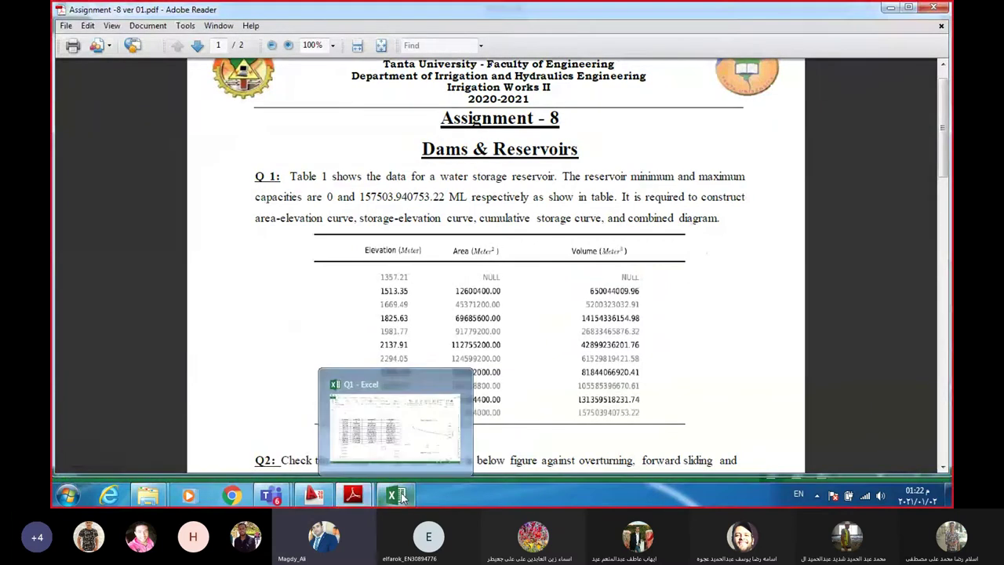
{"action": "left_click", "coordinate": [397, 441]}
- Examine the area elevation curve and the storage elevation curve in the workbook
{"action": "scroll", "coordinate": [690, 243], "scroll_direction": "up", "scroll_amount": 1}
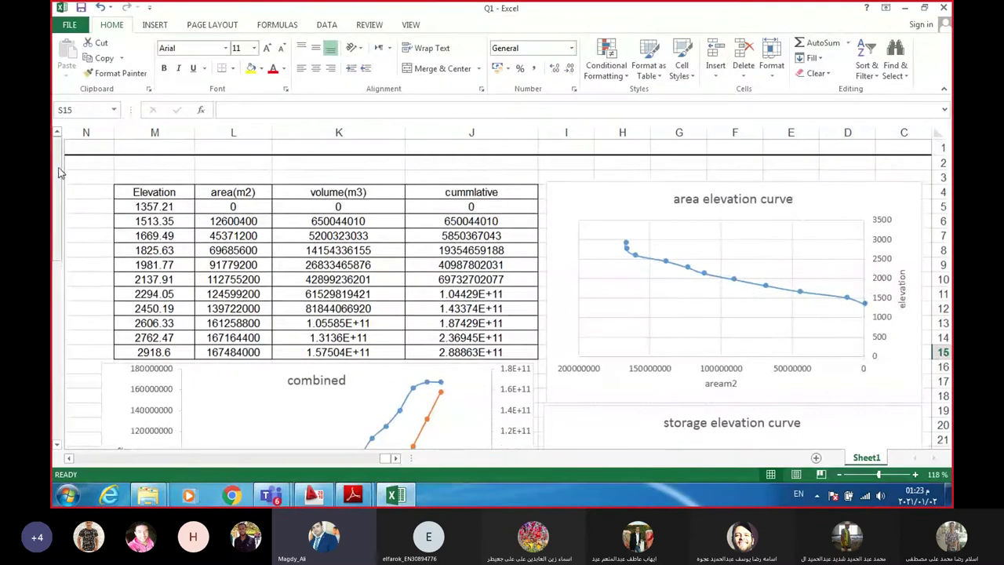
{"action": "left_click_drag", "start_coordinate": [57, 171], "coordinate": [57, 184]}
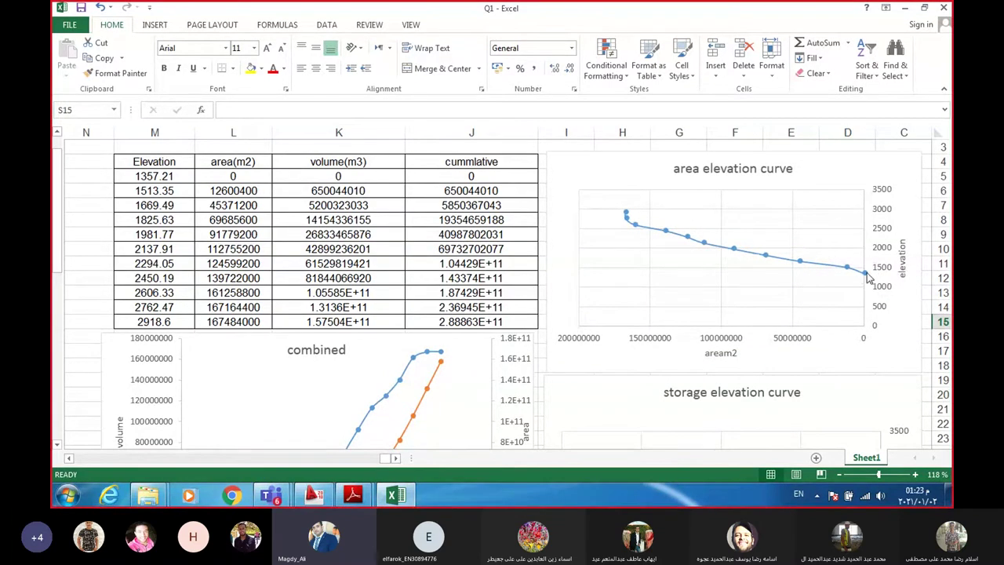
{"action": "scroll", "coordinate": [691, 266], "scroll_direction": "down", "scroll_amount": 1}
{"action": "scroll", "coordinate": [690, 267], "scroll_direction": "down", "scroll_amount": 4}
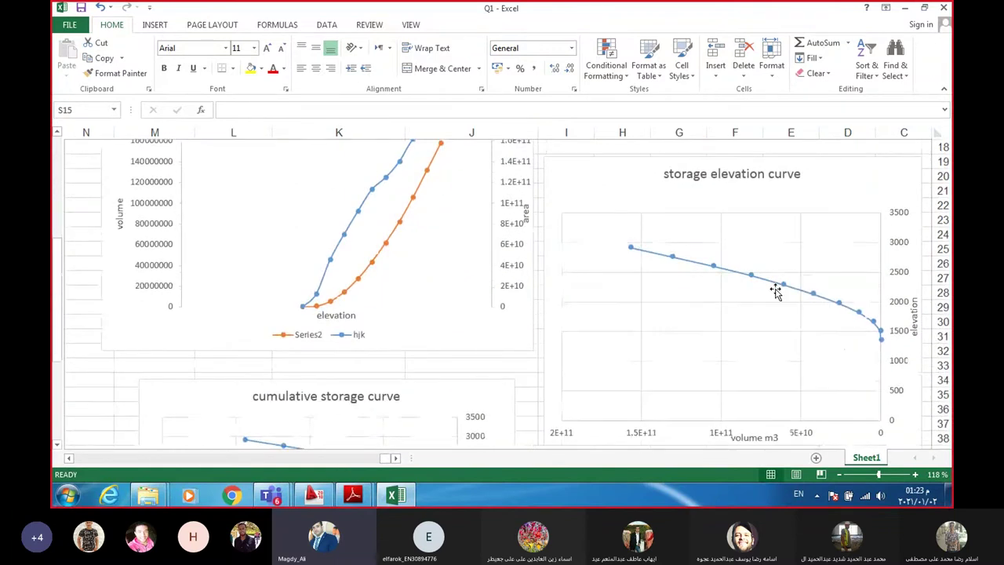
- Compare the area elevation, combined and storage elevation curves with the elevation, area and volume table they are plotted from
{"action": "scroll", "coordinate": [793, 300], "scroll_direction": "up", "scroll_amount": 3}
{"action": "scroll", "coordinate": [797, 308], "scroll_direction": "up", "scroll_amount": 1}
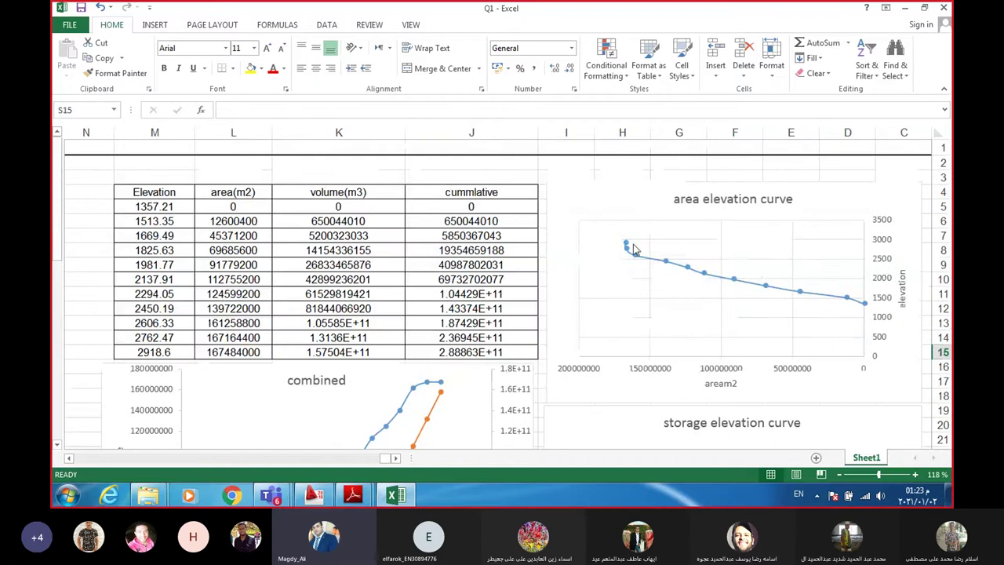
{"action": "scroll", "coordinate": [736, 289], "scroll_direction": "down", "scroll_amount": 3}
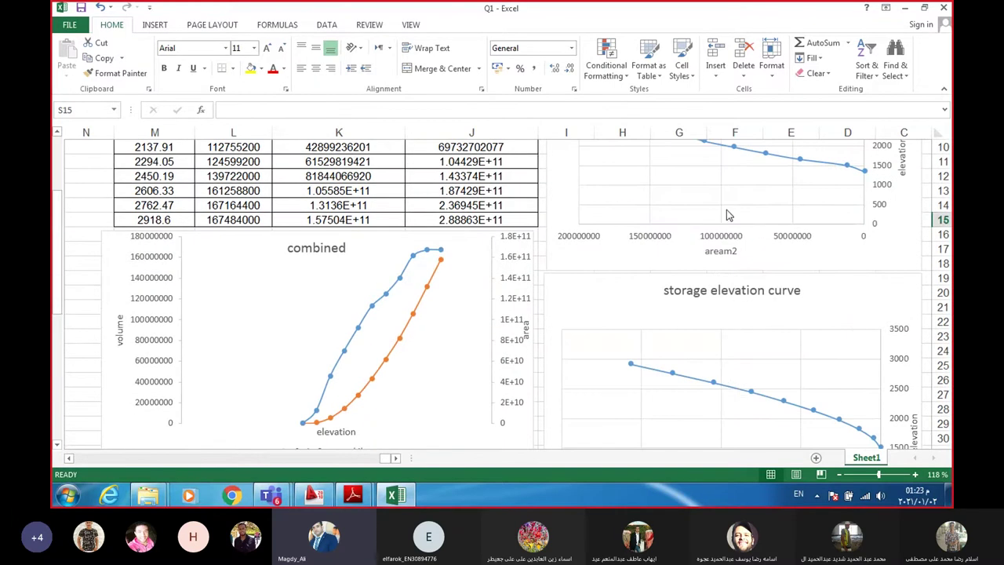
{"action": "scroll", "coordinate": [727, 215], "scroll_direction": "up", "scroll_amount": 2}
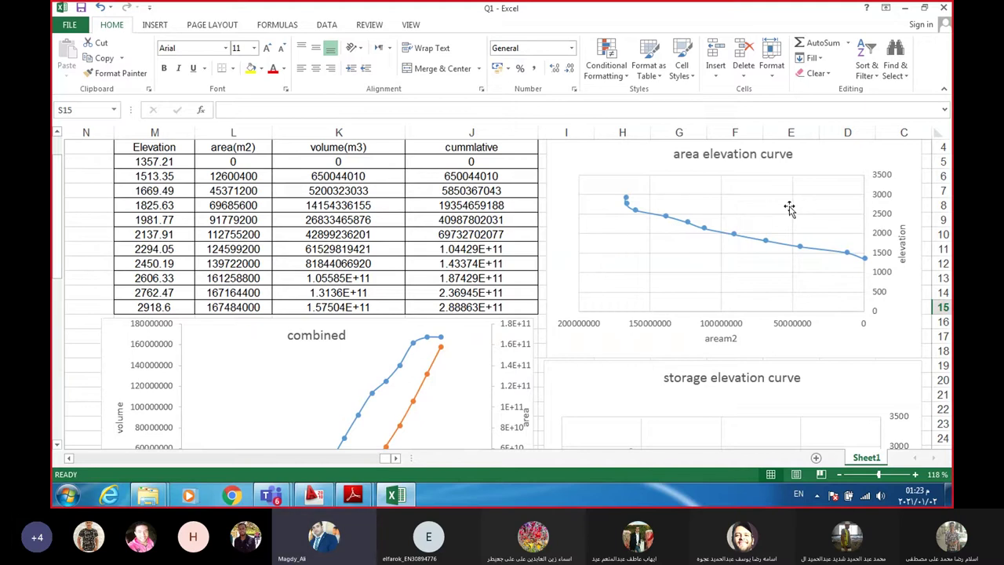
{"action": "scroll", "coordinate": [782, 314], "scroll_direction": "down", "scroll_amount": 1}
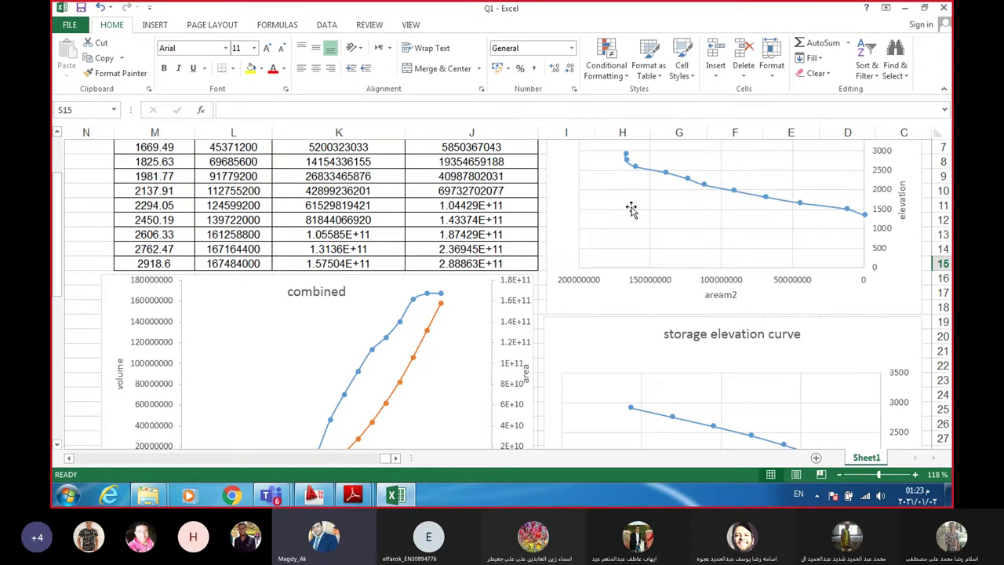
{"action": "scroll", "coordinate": [632, 210], "scroll_direction": "down", "scroll_amount": 1}
{"action": "scroll", "coordinate": [632, 212], "scroll_direction": "up", "scroll_amount": 1}
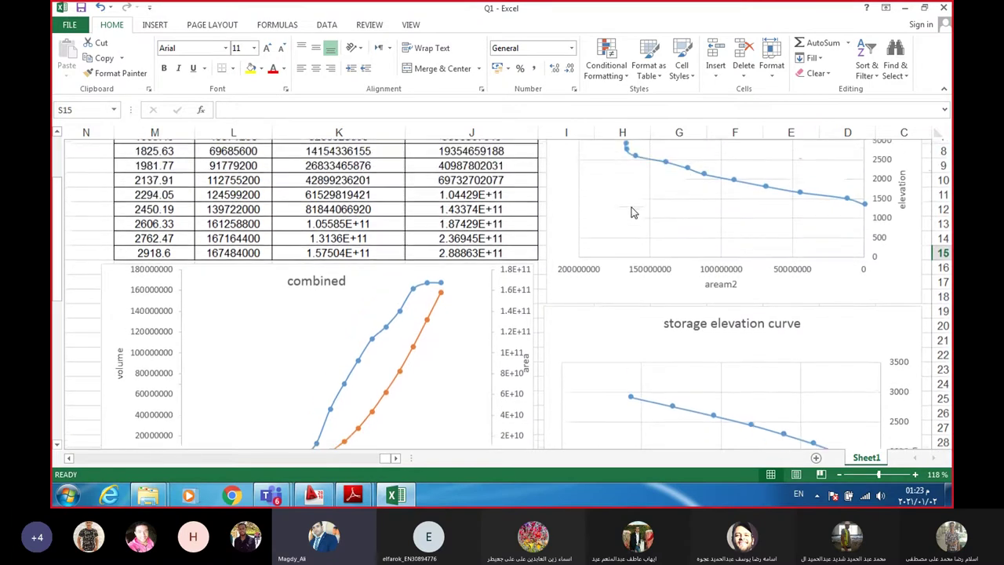
{"action": "scroll", "coordinate": [396, 313], "scroll_direction": "down", "scroll_amount": 1}
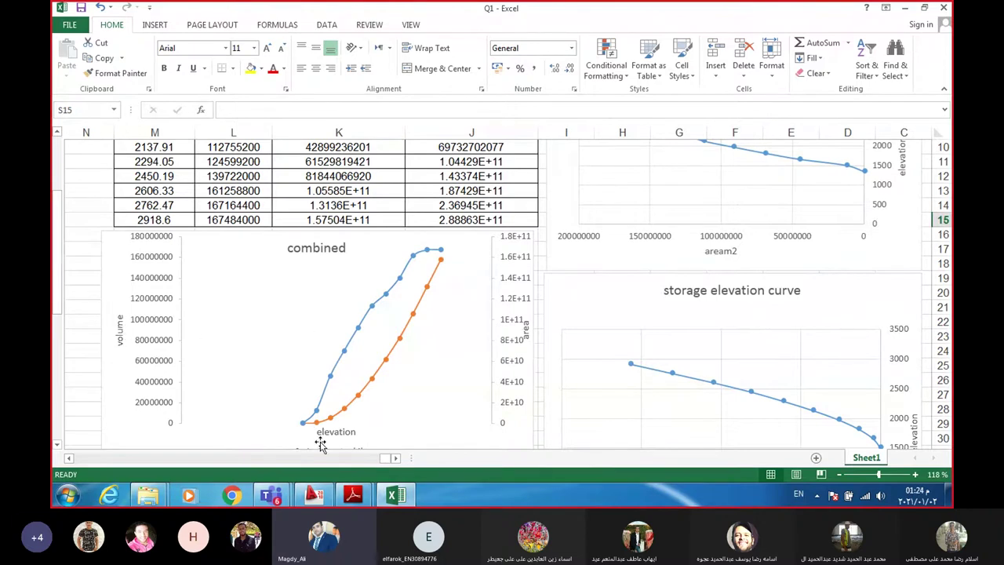
{"action": "scroll", "coordinate": [477, 399], "scroll_direction": "up", "scroll_amount": 3}
- Show the previews of the open Assignment -8 and Lect 10 Reservoirs PDFs
{"action": "mouse_move", "coordinate": [348, 502]}
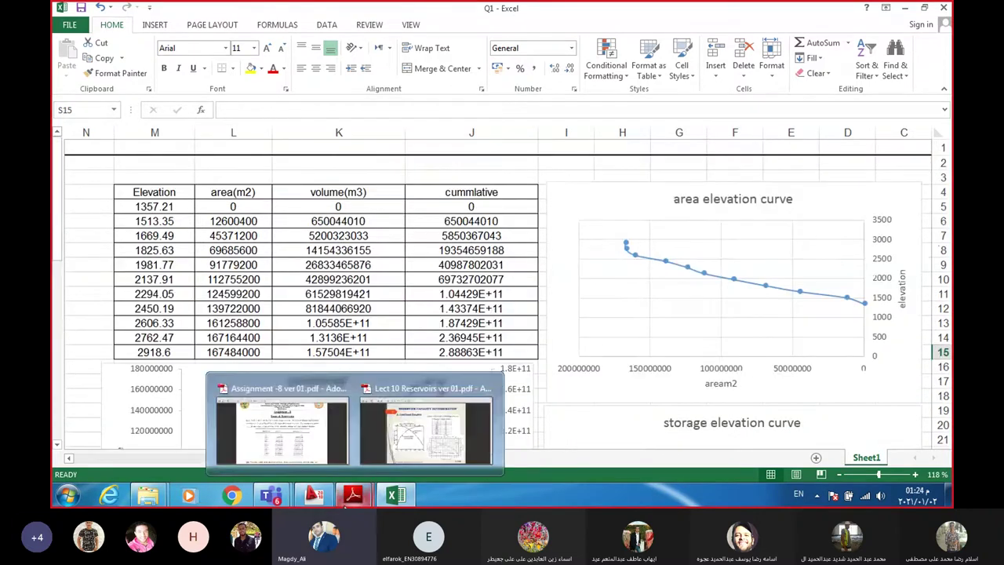